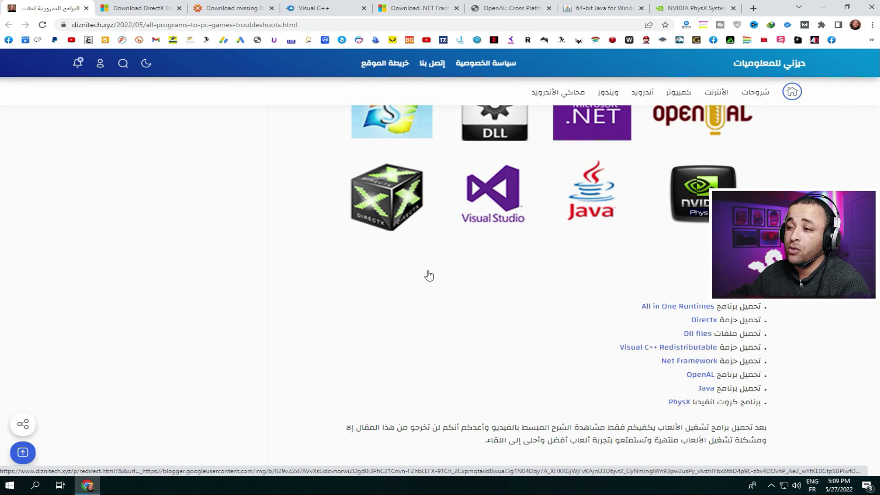
Download the English DirectX End-User Runtime Web Installer to the desktop and launch dxwebsetup.exe.
key(ctrl+Tab)
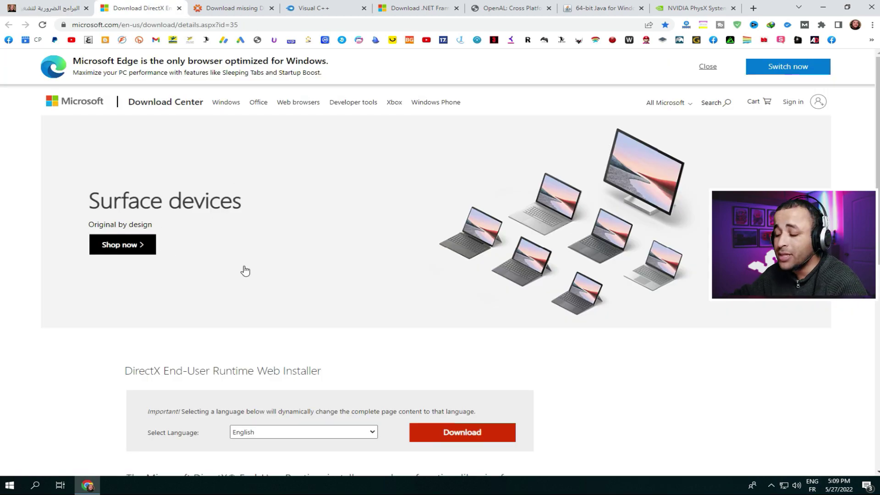
scroll(281, 309, down, 3)
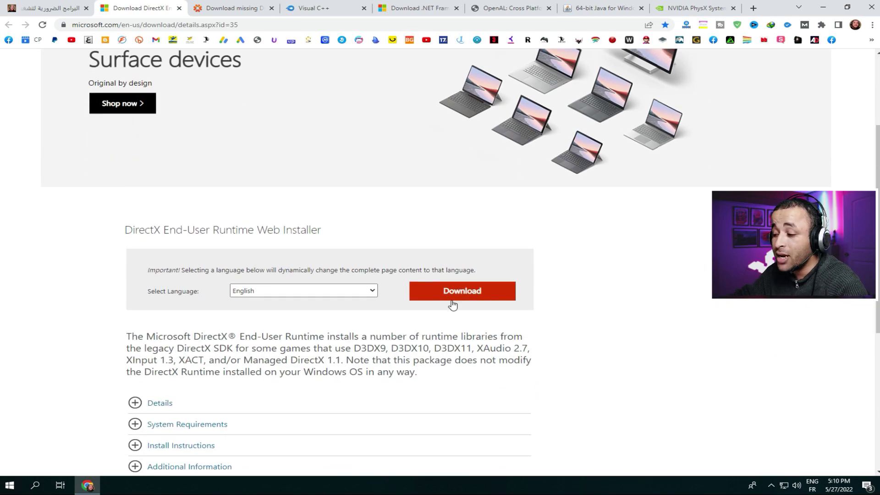
click(471, 288)
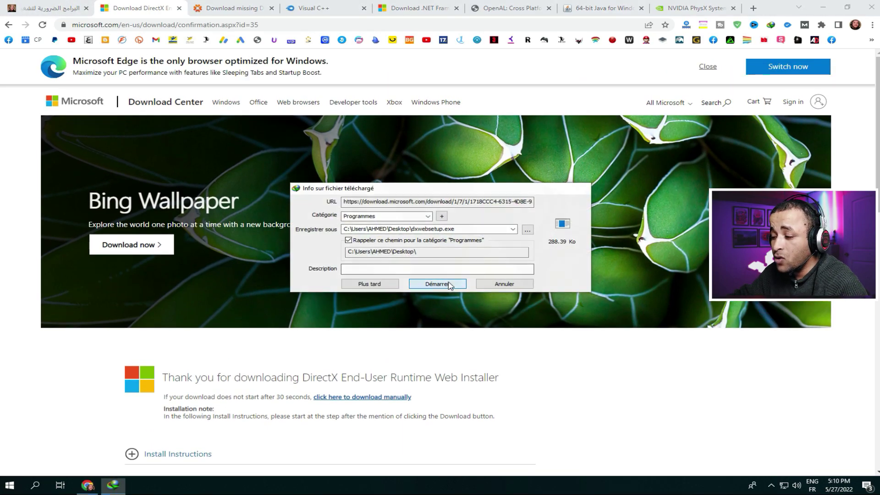
click(452, 284)
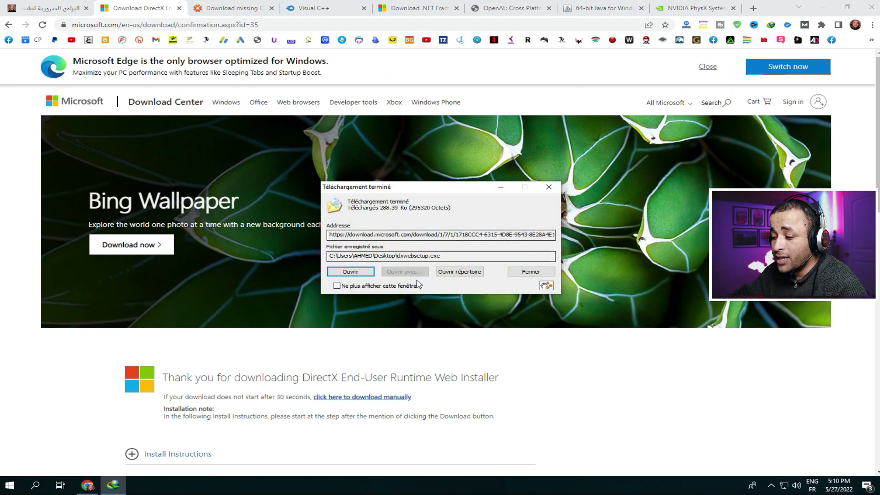
click(367, 272)
click(403, 304)
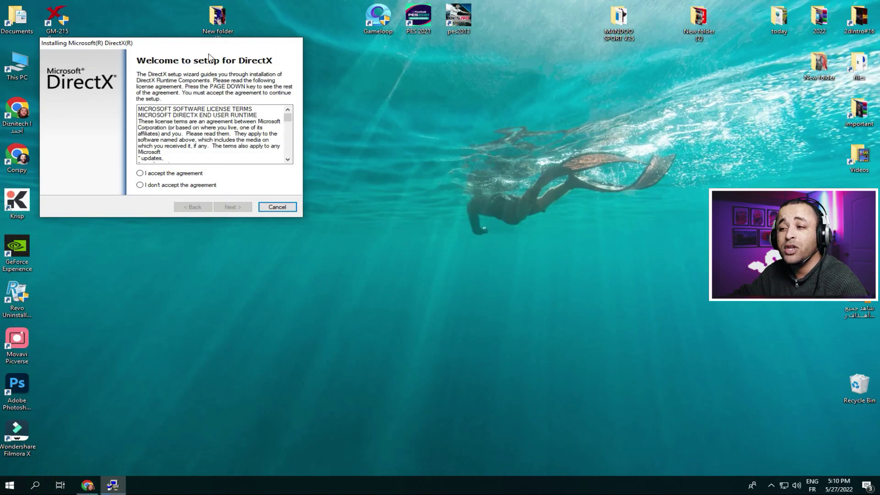
Accept the DirectX license agreement and advance through the setup wizard to start installing the runtime components.
drag(195, 48, 260, 85)
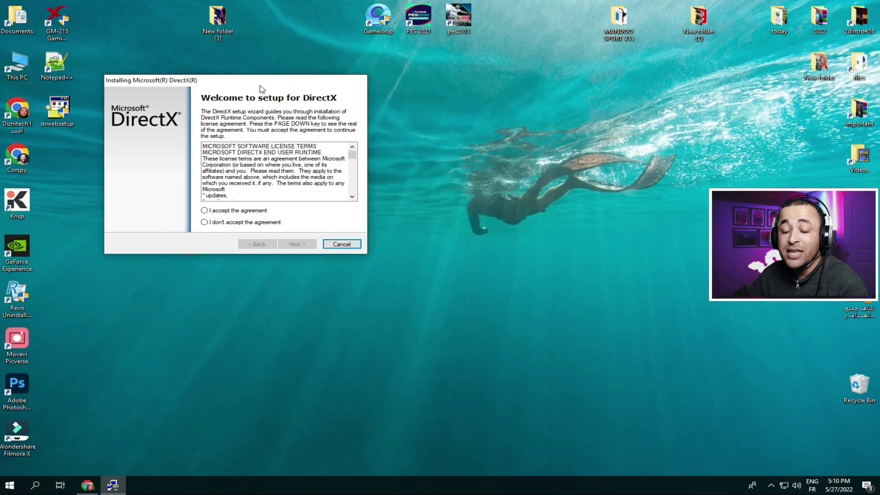
right_click(447, 164)
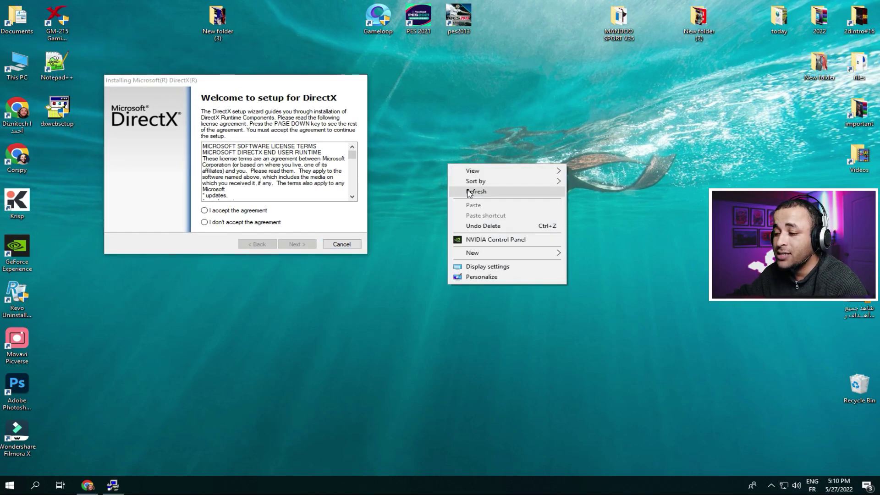
click(204, 210)
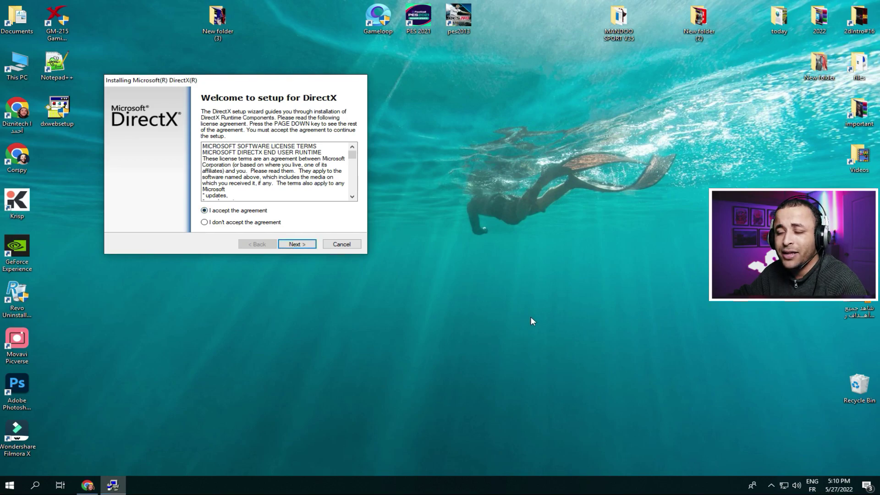
right_click(530, 278)
click(559, 308)
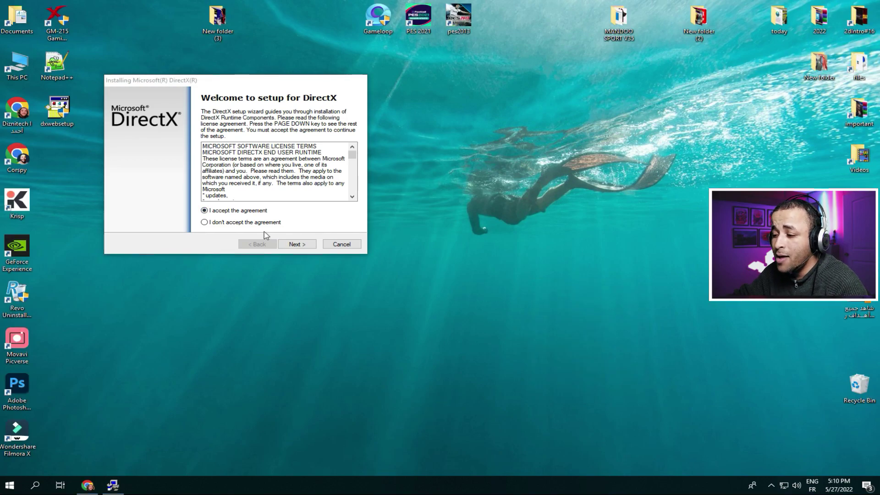
click(297, 246)
click(198, 178)
click(295, 243)
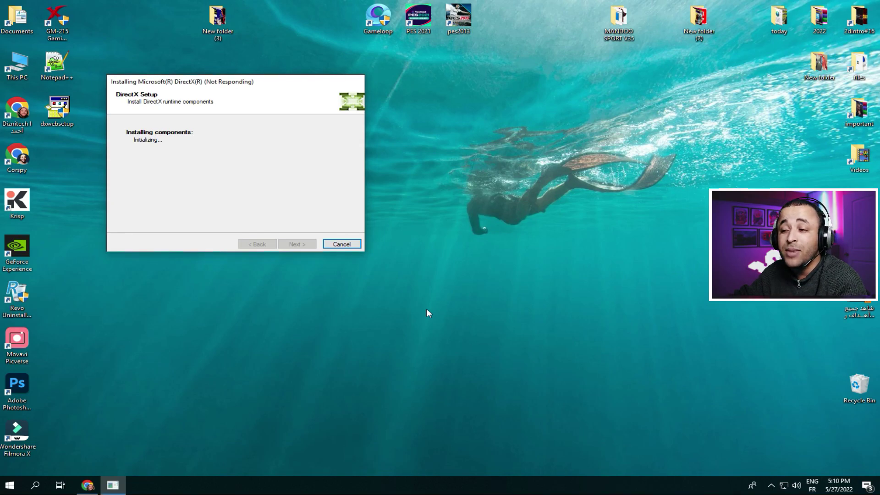
Switch to Chrome, examine the missing DLL files section of the game troubleshooting article, and return to the desktop.
click(88, 484)
click(50, 7)
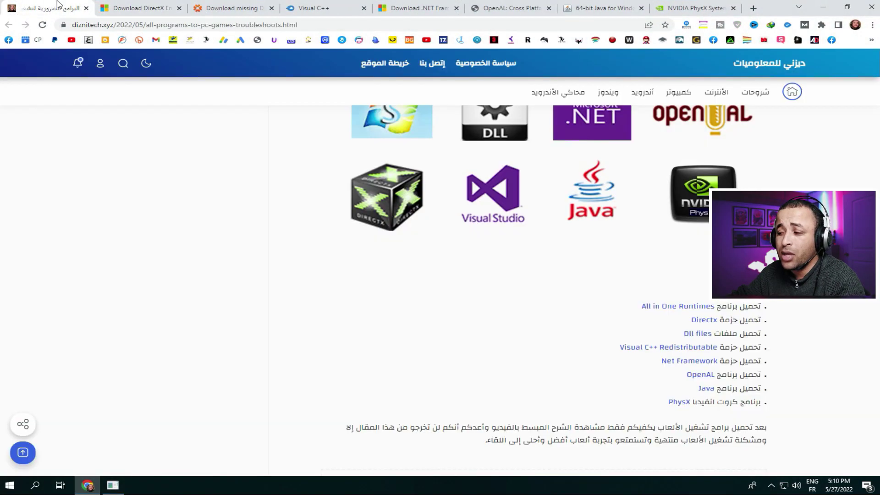
scroll(362, 375, up, 5)
scroll(362, 375, up, 10)
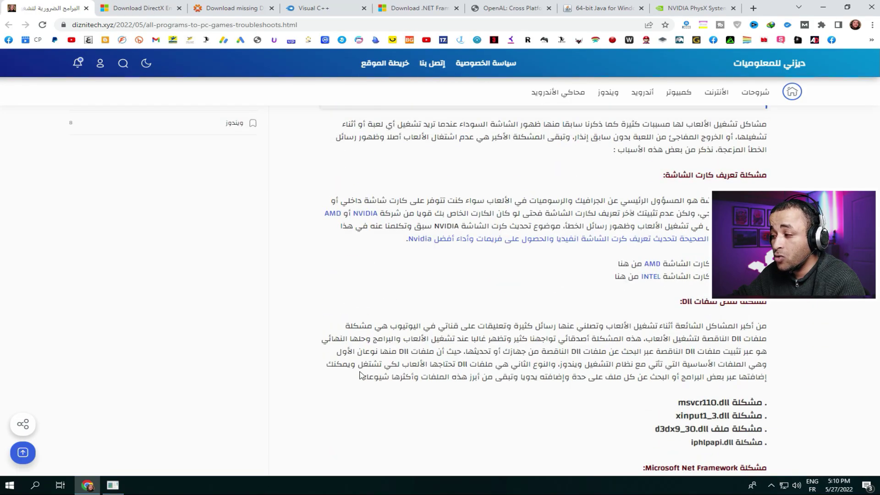
scroll(731, 140, down, 1)
click(823, 8)
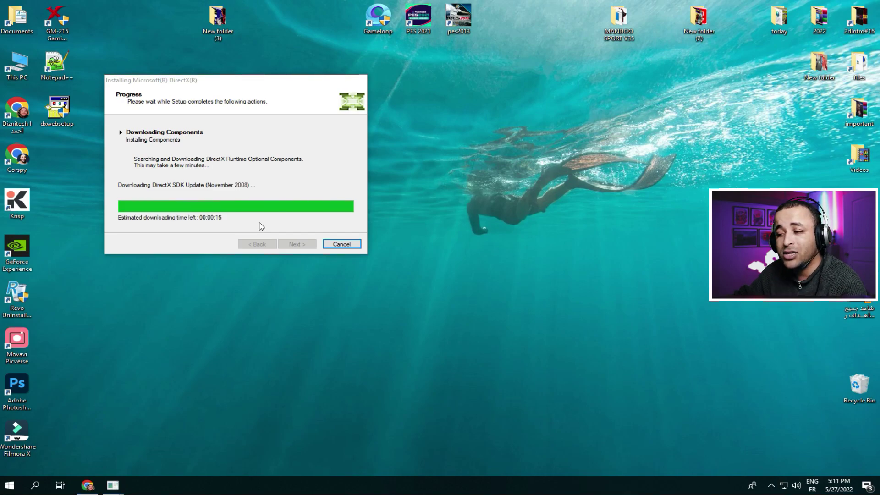
Finish the DirectX setup wizard once the component installation is done.
right_click(438, 191)
click(463, 219)
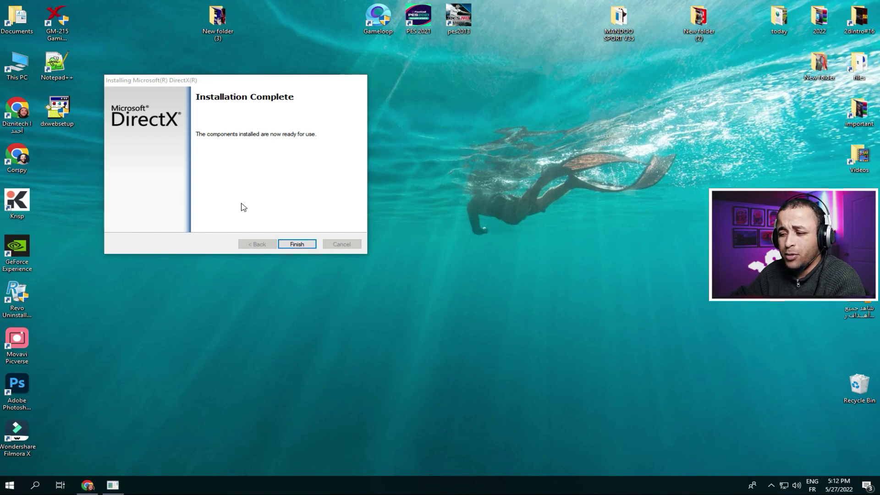
click(300, 247)
Move the dxwebsetup file away from the other icons to an empty area of the desktop and refresh the desktop.
right_click(166, 208)
click(192, 235)
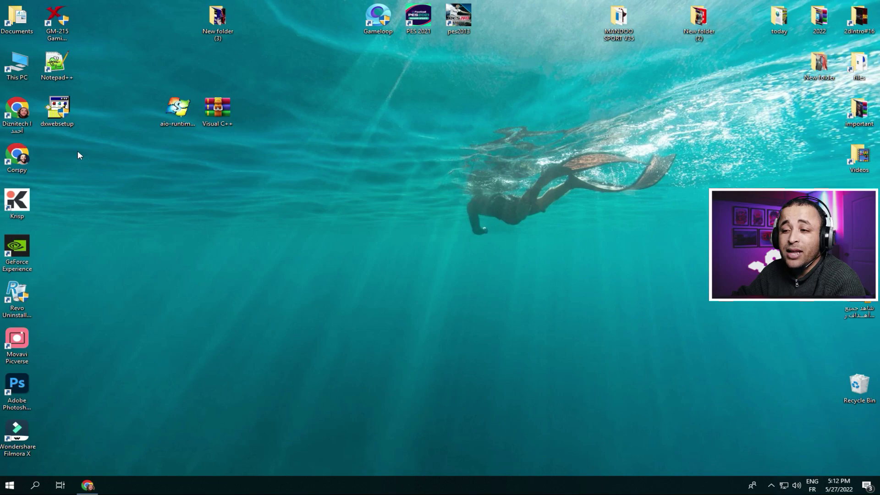
drag(61, 109, 589, 109)
right_click(353, 156)
click(393, 186)
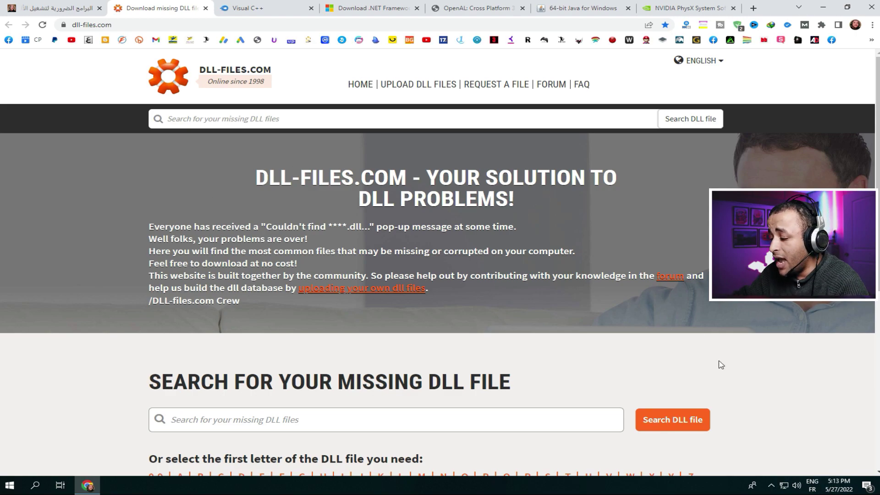
Examine the missing DLL file search field and the alphabetical index on the DLL-files.com home page.
scroll(687, 364, down, 3)
click(348, 275)
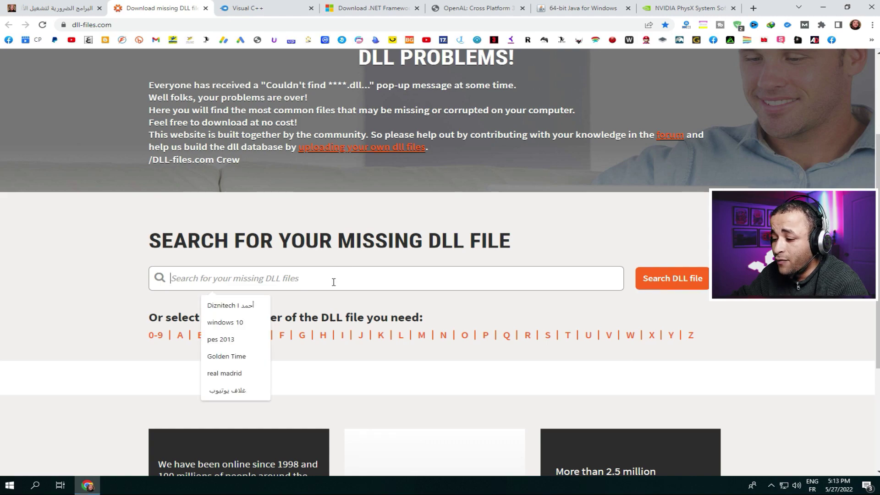
click(120, 286)
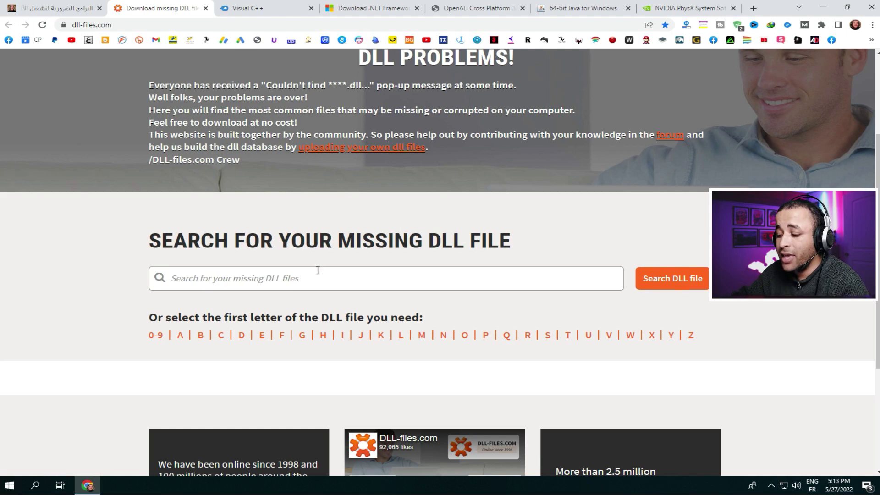
click(268, 280)
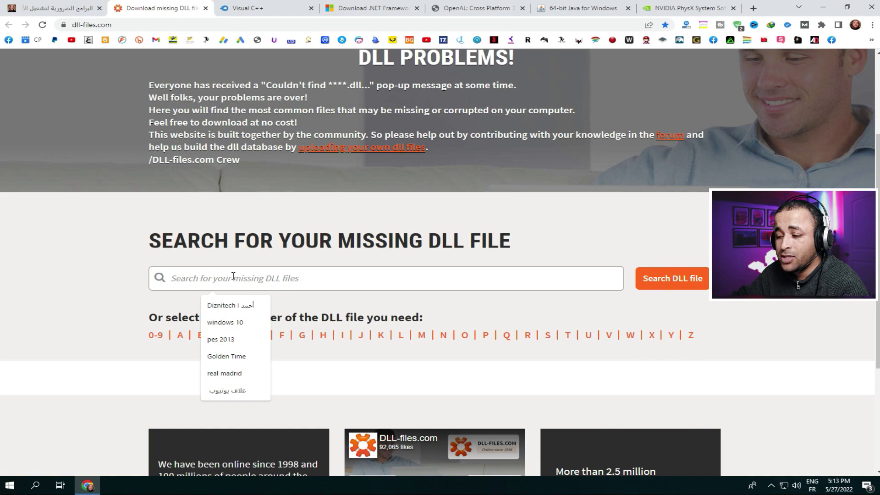
click(646, 327)
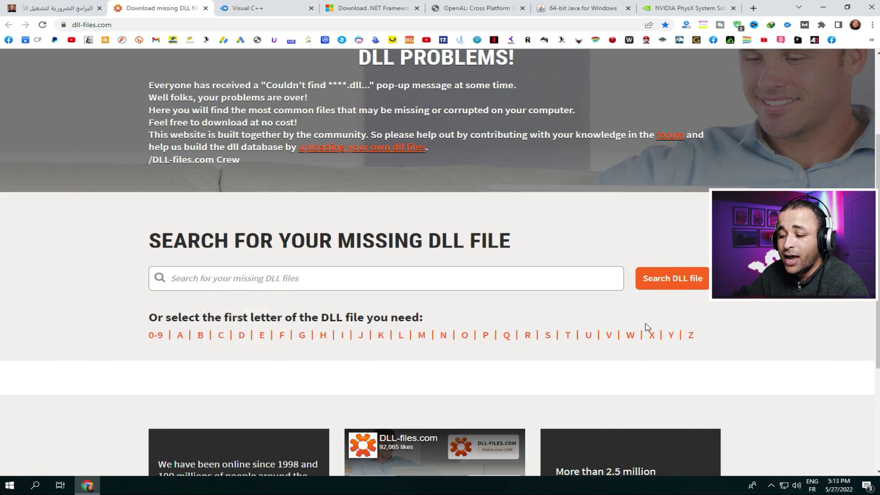
scroll(633, 335, up, 3)
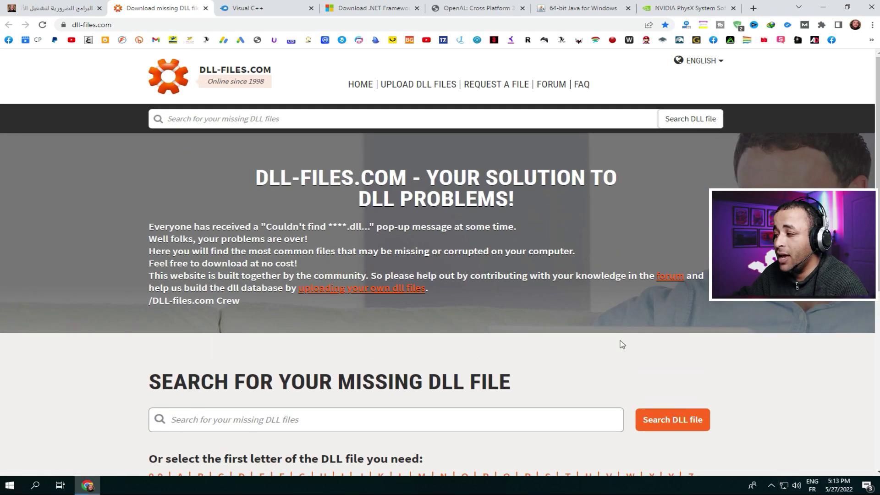
scroll(622, 344, down, 2)
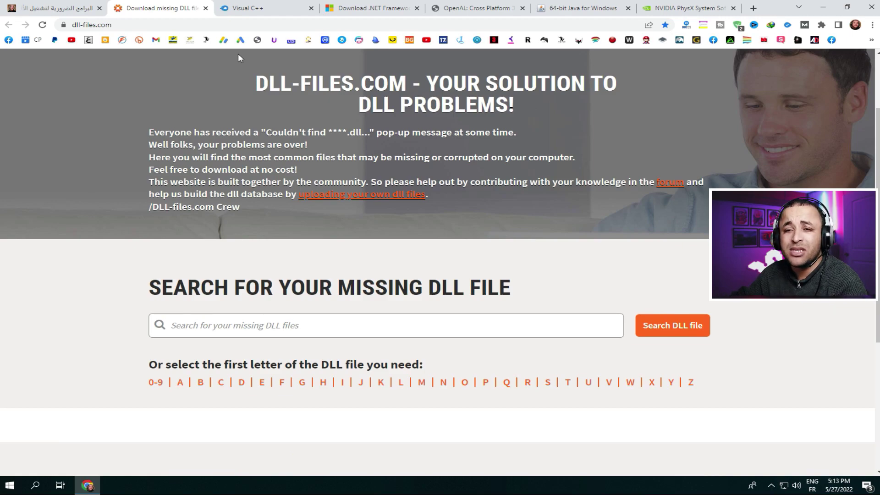
Switch to File Explorer and open the System32 folder inside Windows on Local Disk (C:).
click(816, 5)
double_click(17, 64)
double_click(414, 337)
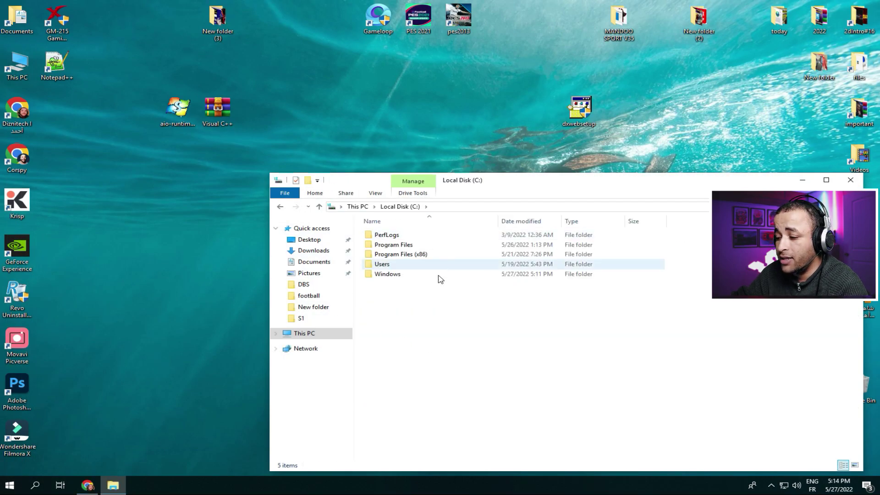
double_click(385, 275)
drag(521, 180, 437, 105)
scroll(397, 236, down, 12)
scroll(397, 236, down, 8)
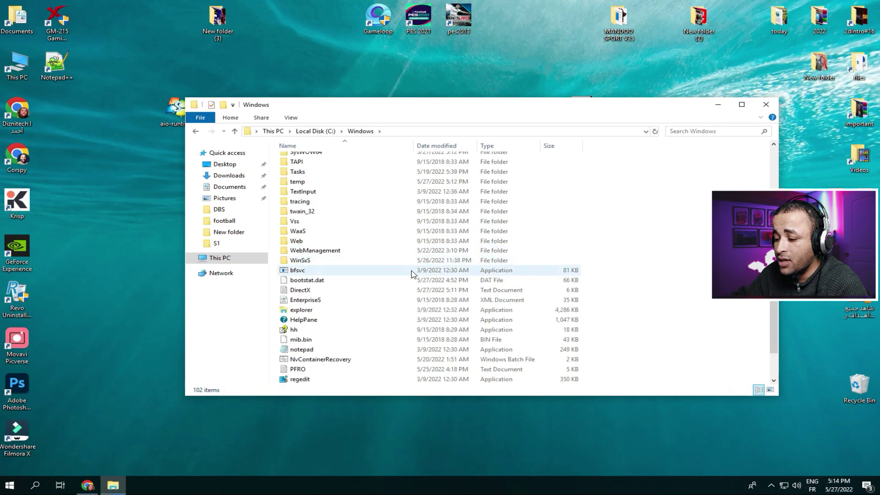
double_click(311, 168)
Look through the DLL files in the System32 folder, then close the folder window.
scroll(587, 270, down, 15)
scroll(649, 296, down, 20)
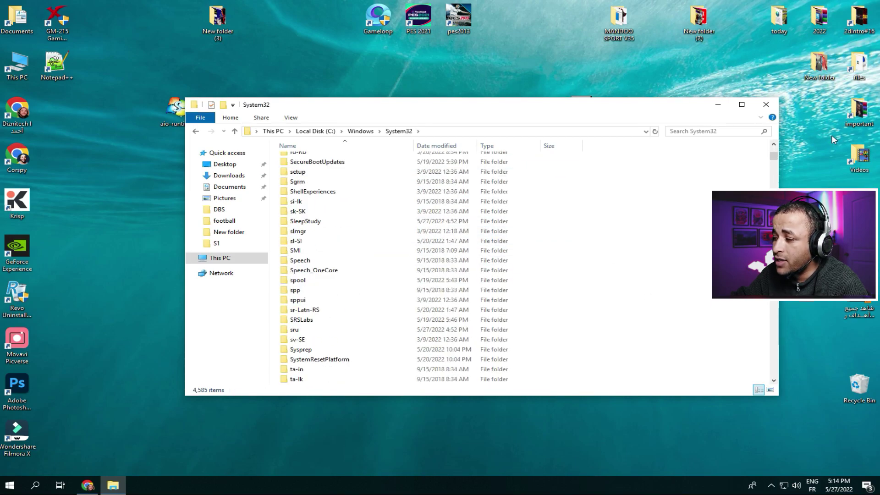
text(fhtask.dllmsdtcspoffln.dll)
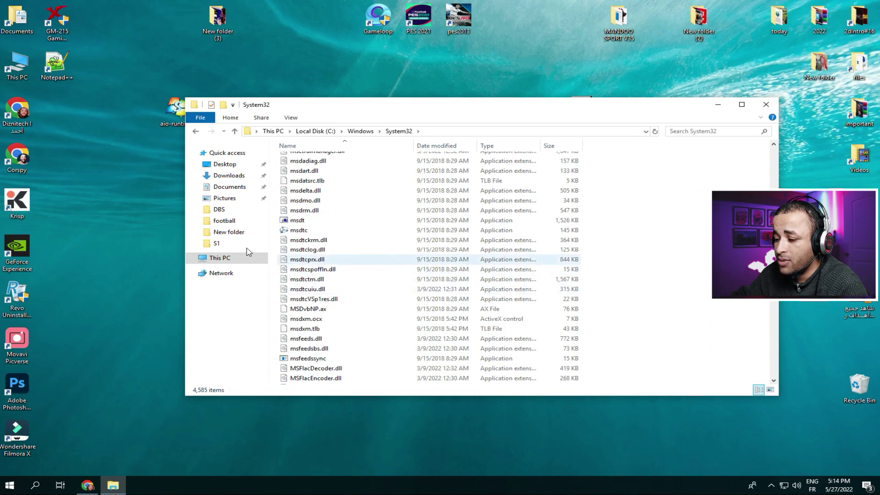
scroll(326, 279, down, 6)
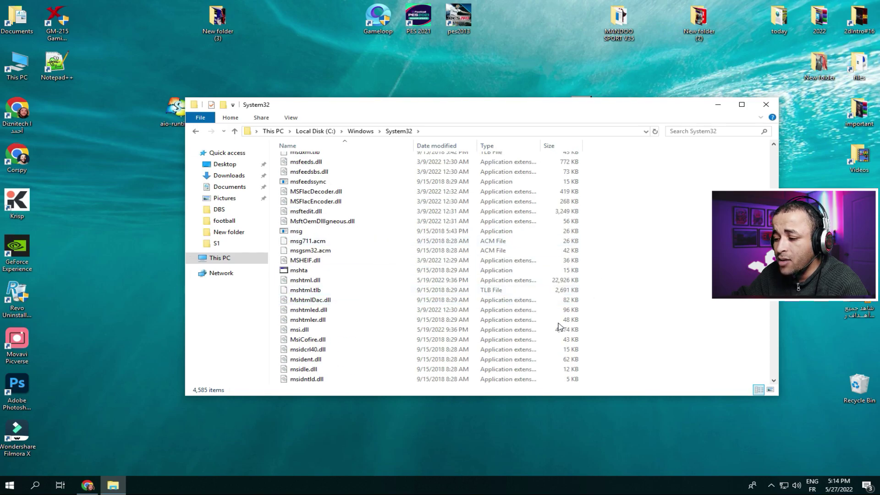
click(764, 105)
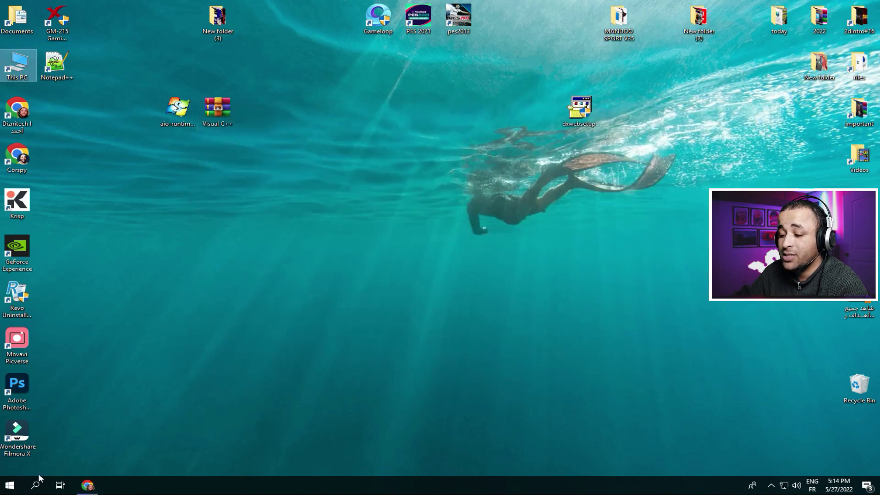
Switch to Chrome, close the DLL-files.com page and start downloading the Visual C++.rar archive from MediaFire to the desktop.
click(87, 485)
key(ctrl+w)
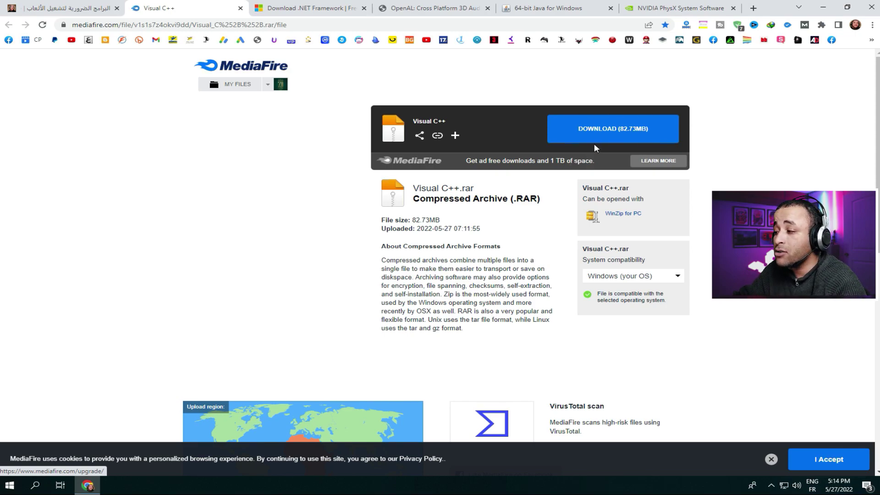
click(623, 132)
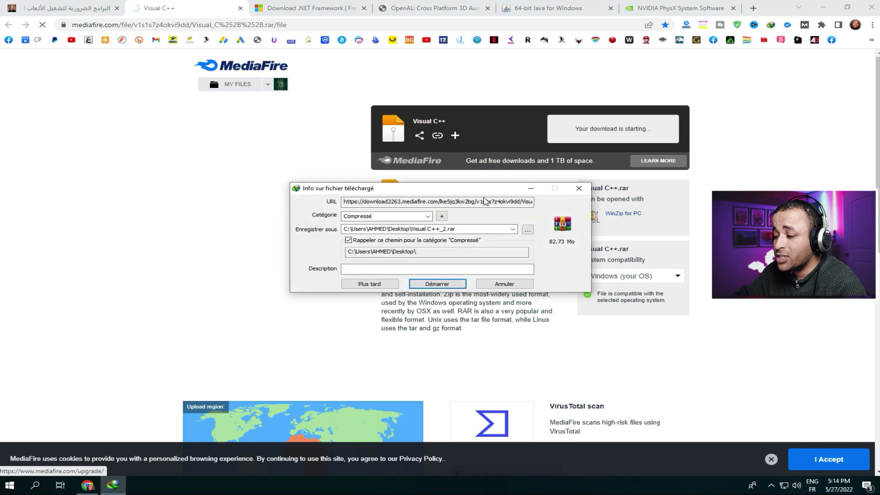
click(436, 285)
click(570, 140)
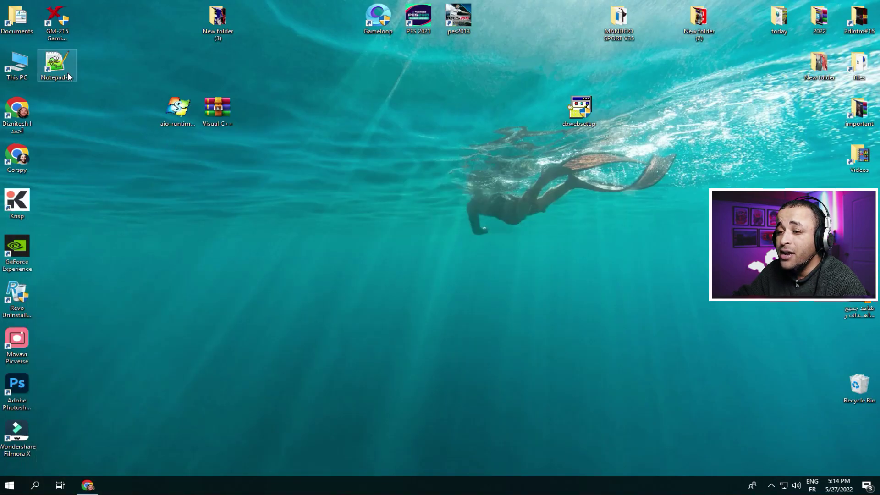
Move the Visual C++ archive below Notepad++ on the desktop, extract it there, and open the extracted Visual C++ folder.
drag(217, 110, 69, 114)
right_click(65, 119)
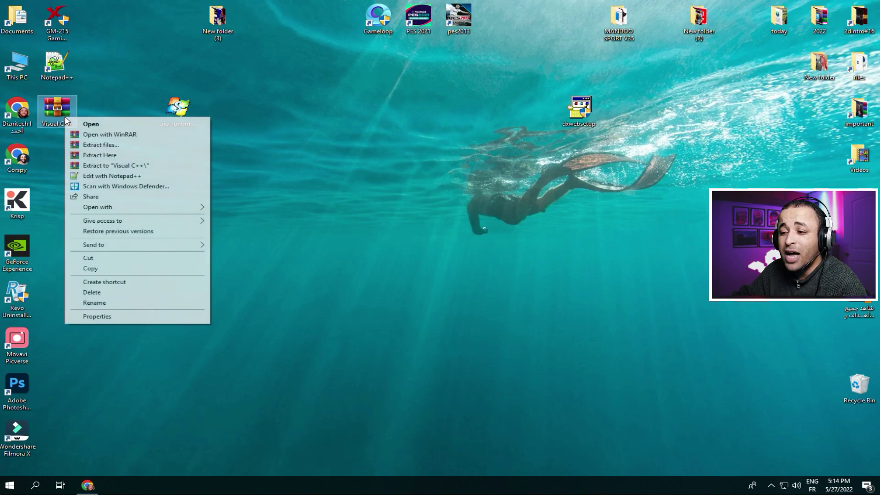
click(101, 156)
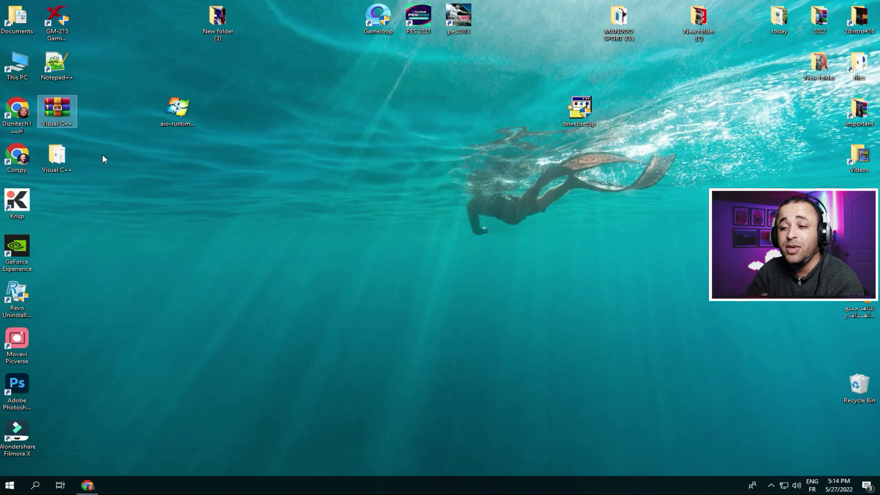
double_click(57, 156)
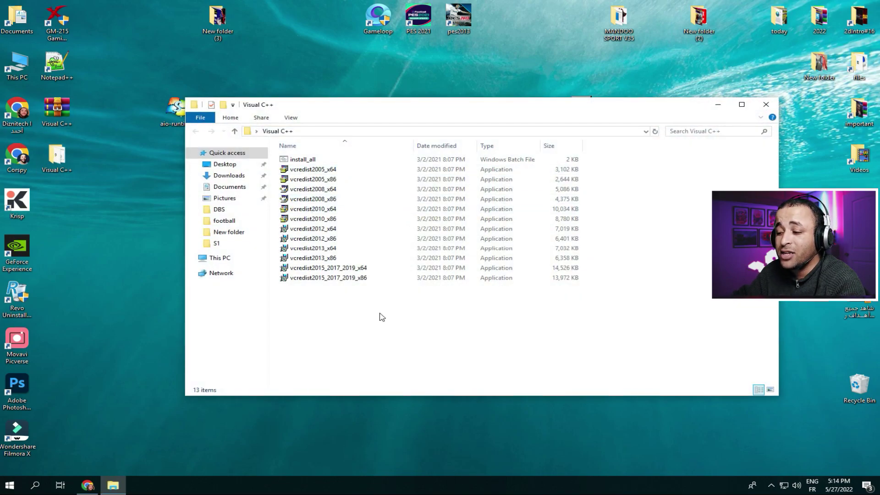
drag(371, 350, 307, 342)
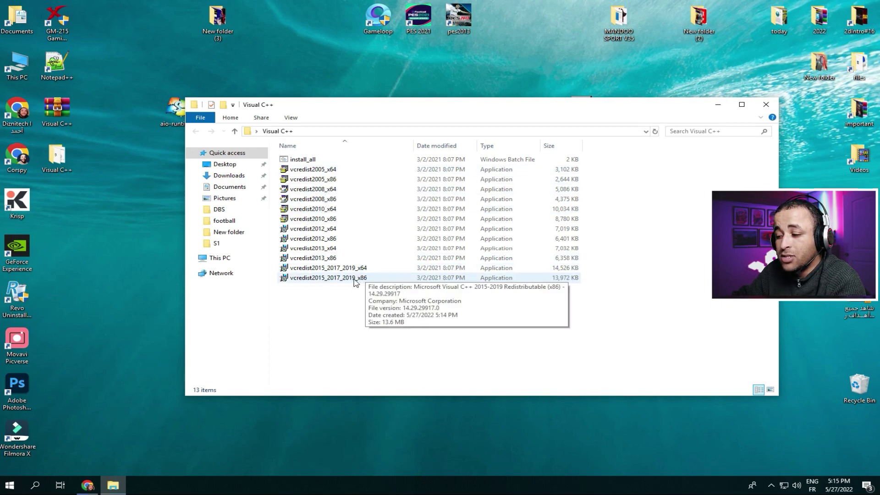
right_click(129, 284)
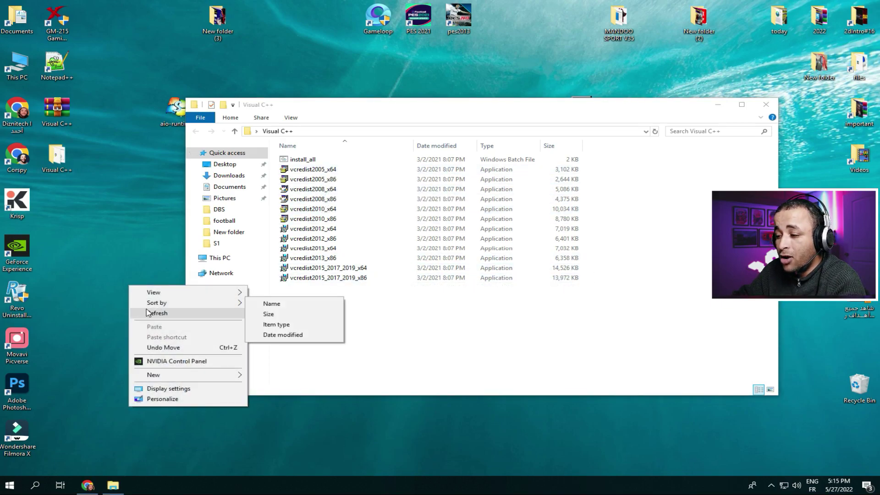
click(151, 313)
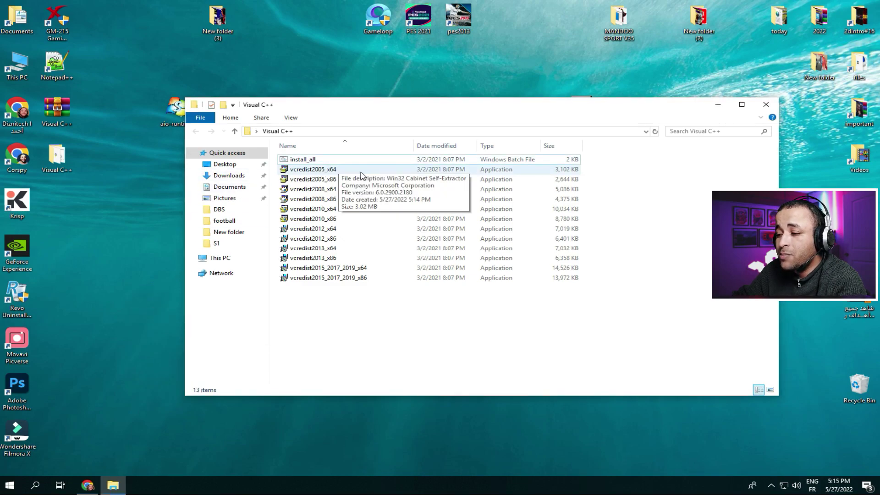
click(328, 171)
double_click(327, 170)
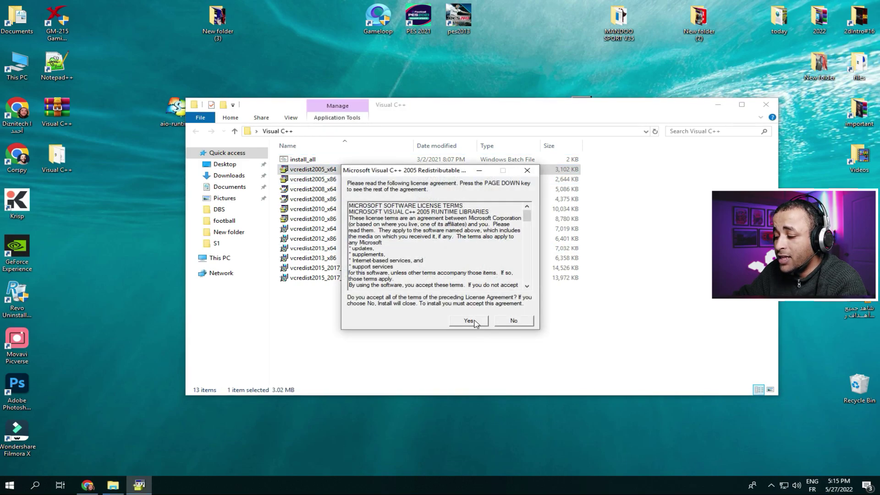
click(527, 170)
click(365, 320)
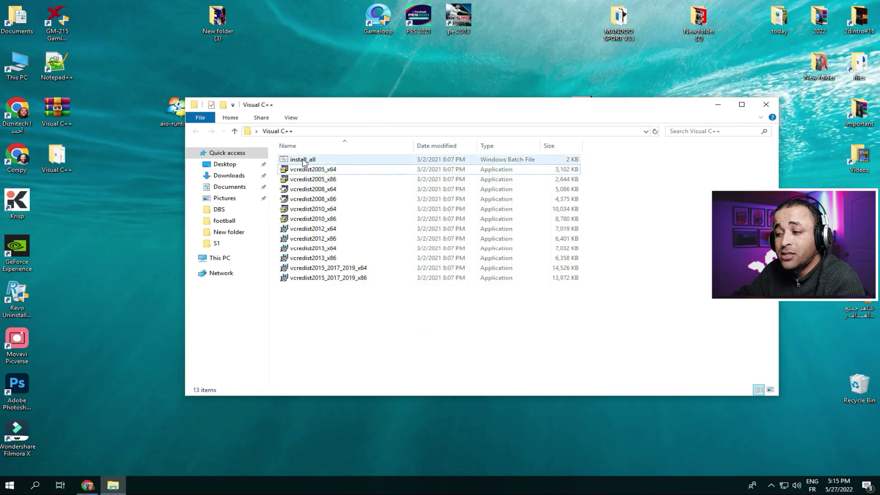
Run the install_all batch file as administrator to install all Visual C++ runtime packages, and close the Visual C++ folder window.
right_click(303, 160)
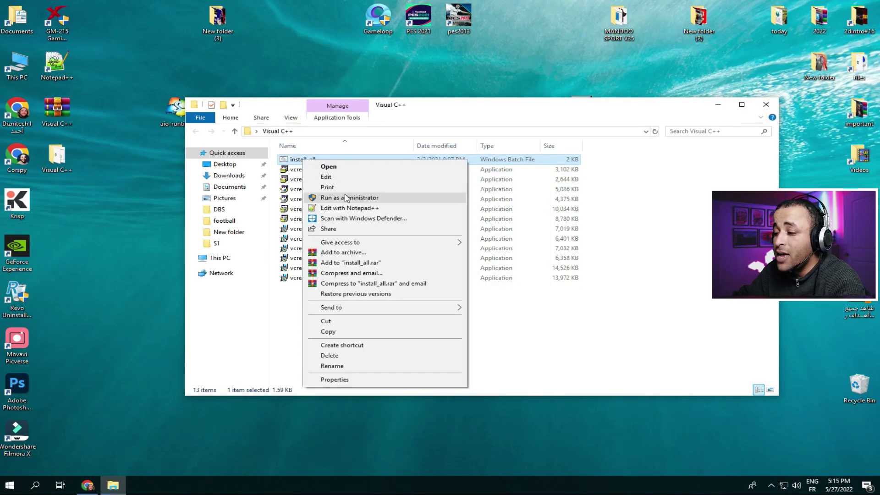
click(344, 198)
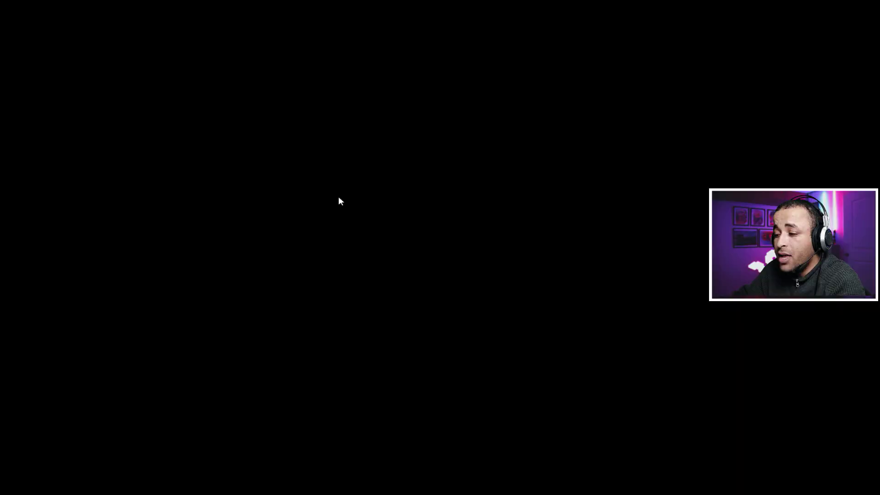
click(387, 301)
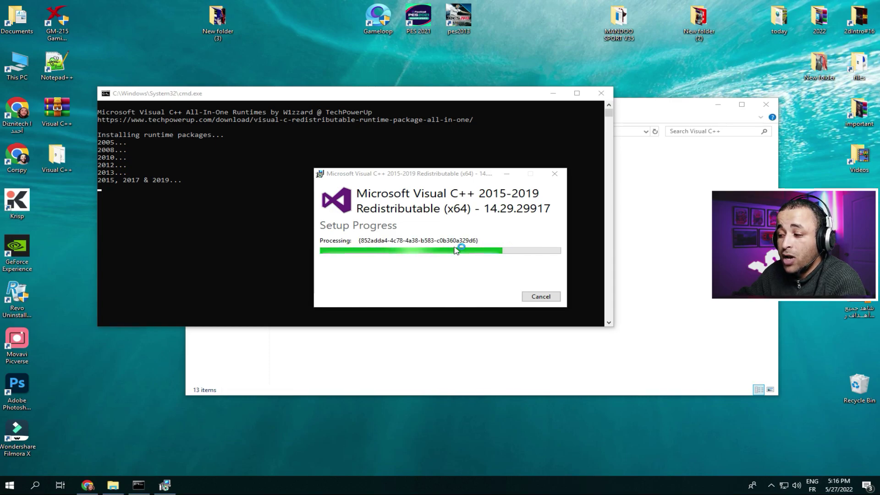
click(766, 105)
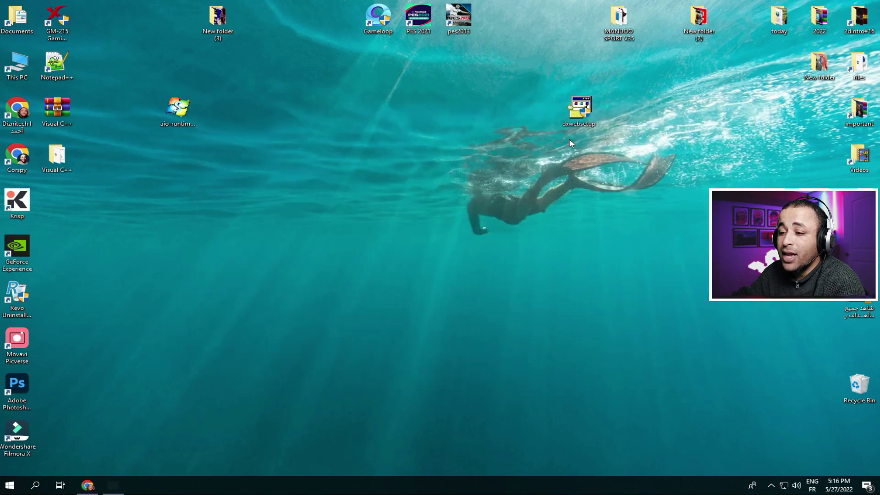
Delete the extracted Visual C++ folder from the desktop and move the Visual C++ archive beside dxwebsetup.
right_click(51, 169)
click(73, 371)
drag(54, 109, 628, 115)
Switch to Chrome and open the recommended .NET Framework 4.8 download page in a new tab.
click(88, 486)
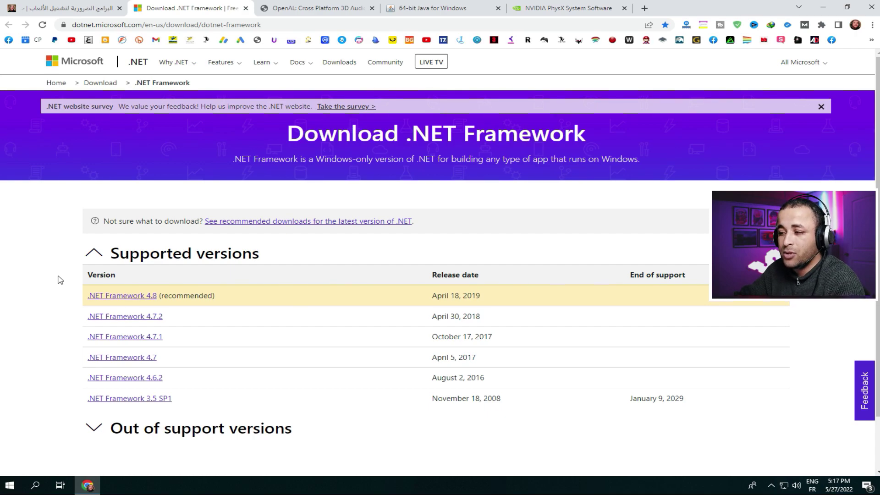
scroll(59, 279, down, 1)
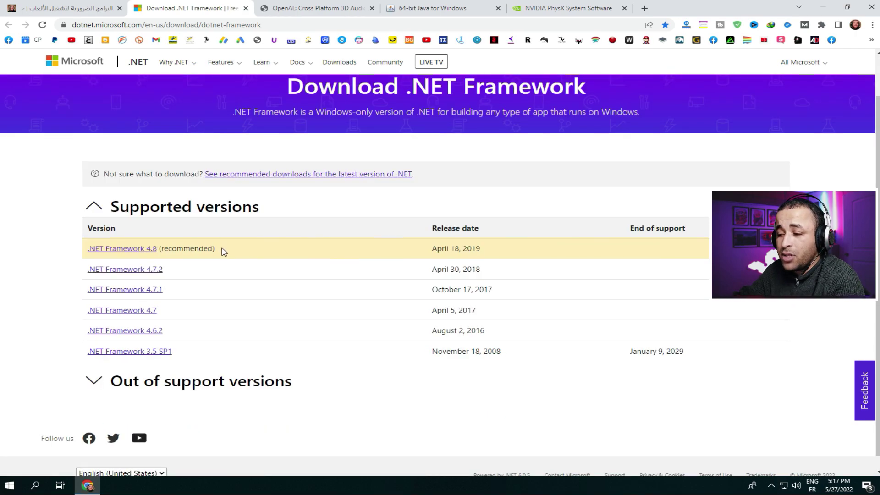
right_click(127, 252)
click(147, 255)
click(282, 5)
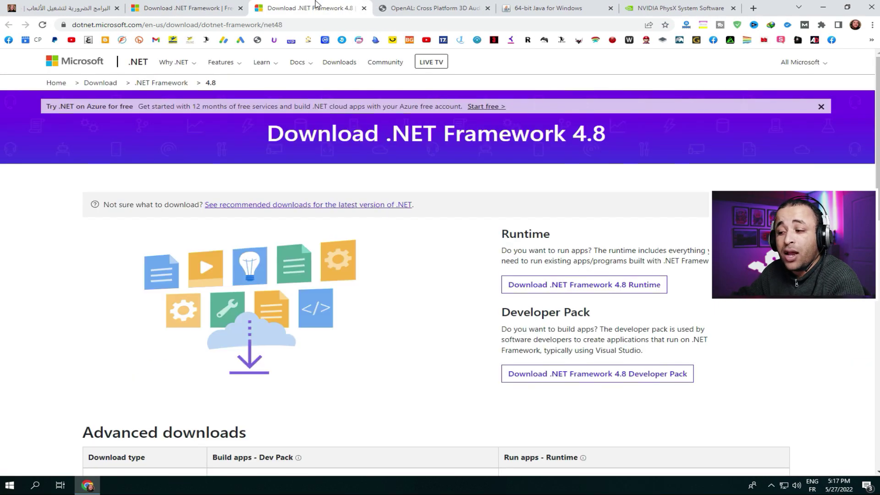
click(191, 6)
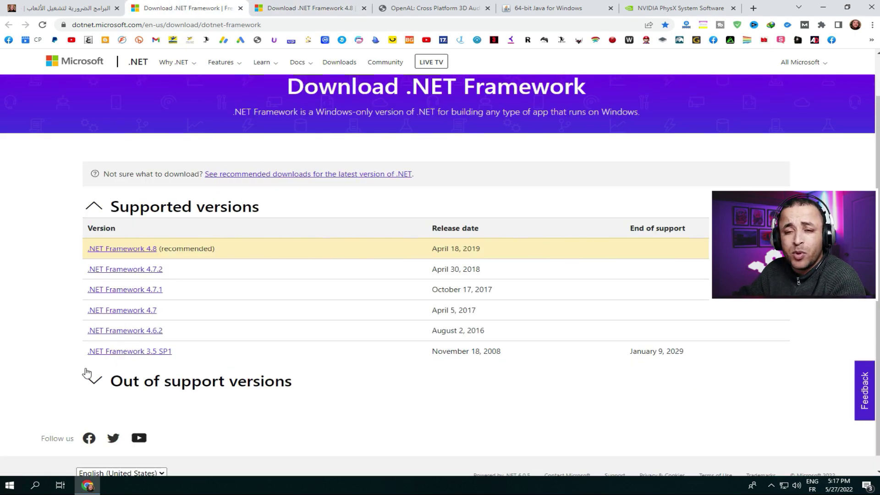
key(ctrl+Tab)
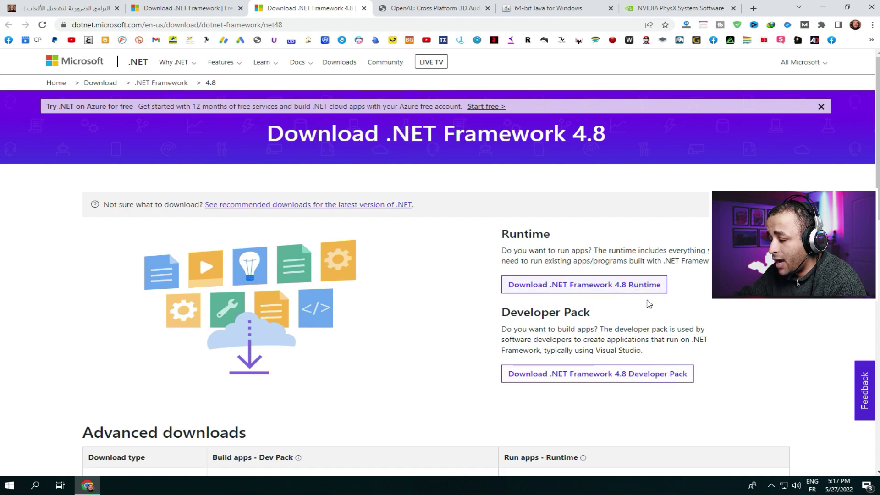
Download the .NET Framework 4.8 Developer Pack offline installer to the desktop, allowing the requested popup.
click(635, 374)
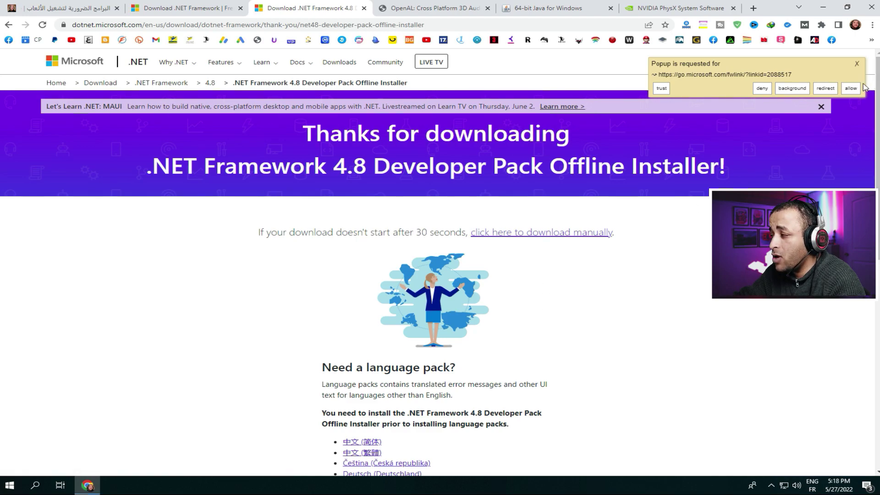
click(852, 93)
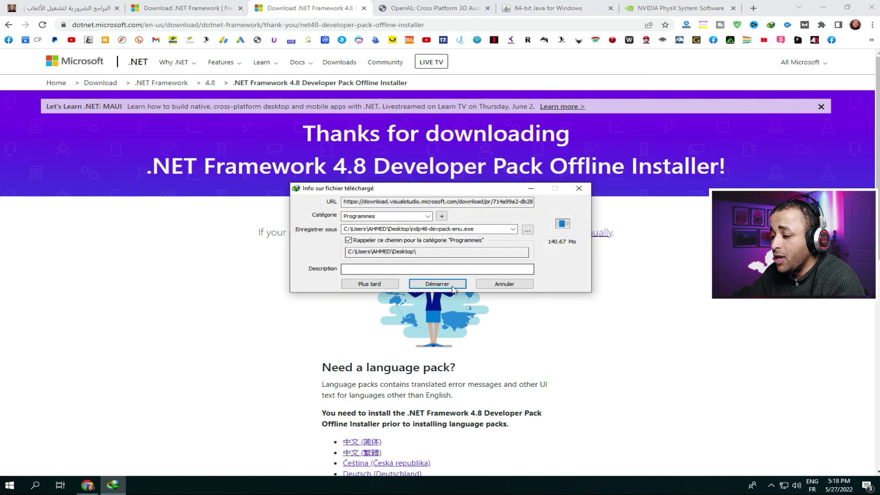
click(459, 284)
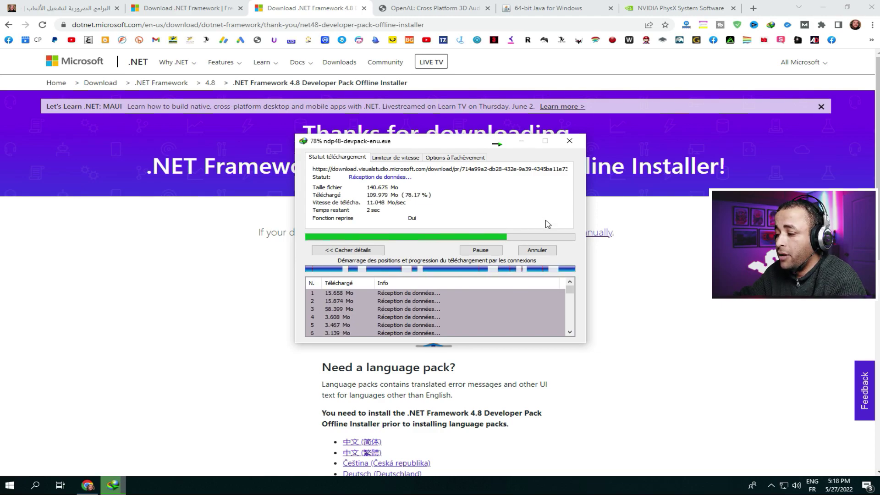
Launch the ndp48-devpack installer from the desktop, agree to the license terms and install the .NET Framework 4.8 Developer Pack.
click(830, 4)
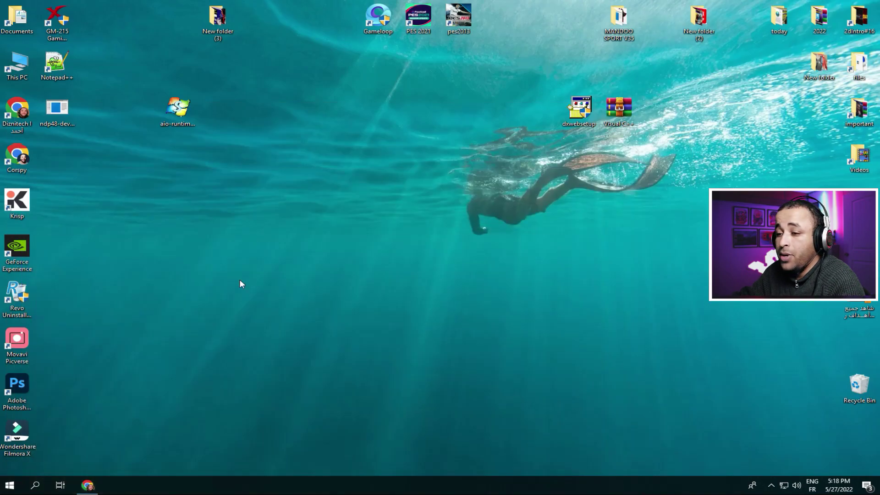
double_click(53, 109)
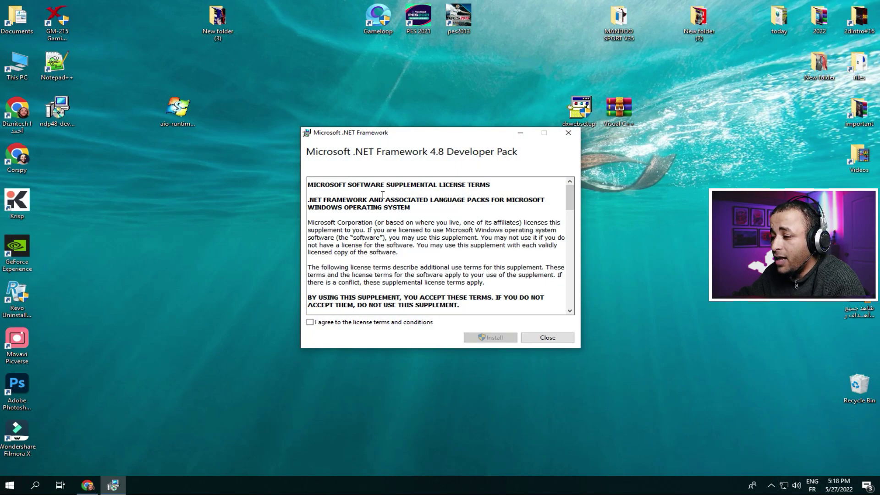
click(484, 338)
click(377, 307)
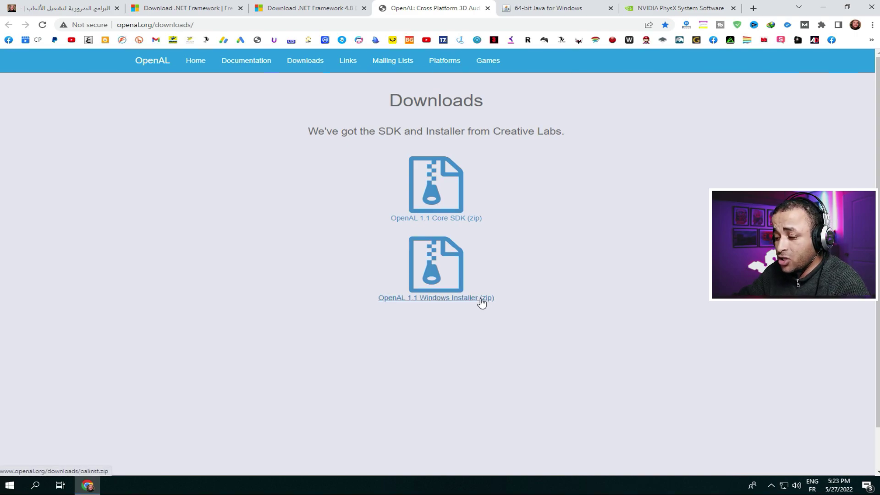
Download the OpenAL 1.1 Windows Installer zip (oalinst.zip) from openal.org to the desktop and extract it there.
click(453, 303)
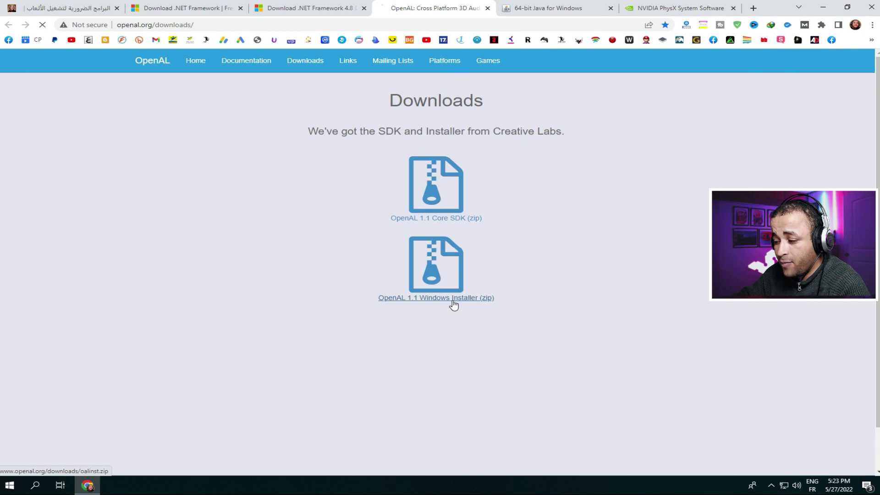
click(442, 287)
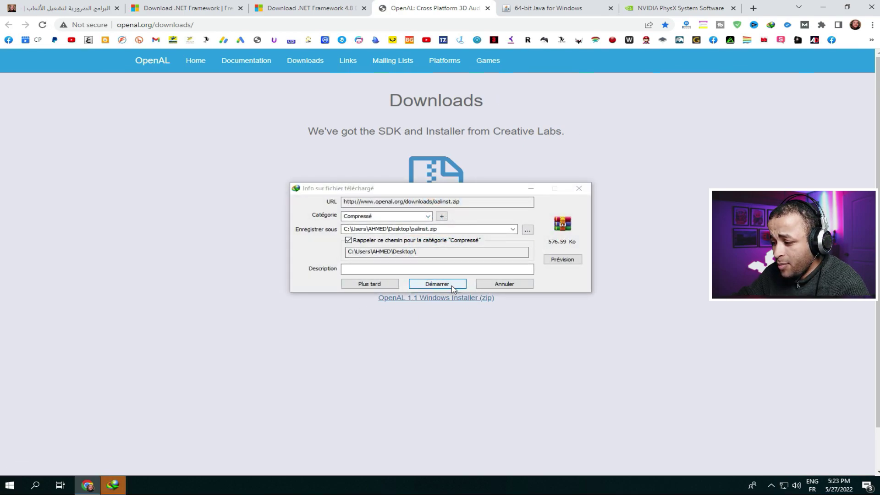
click(531, 272)
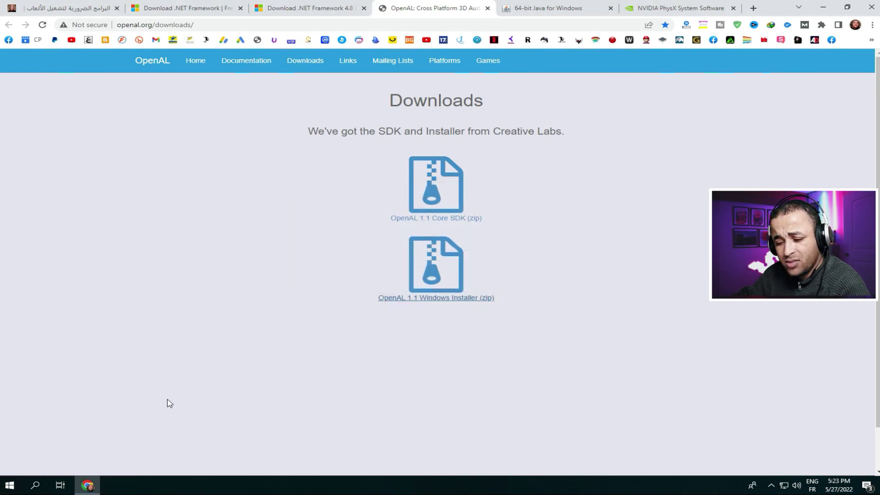
click(92, 485)
right_click(57, 147)
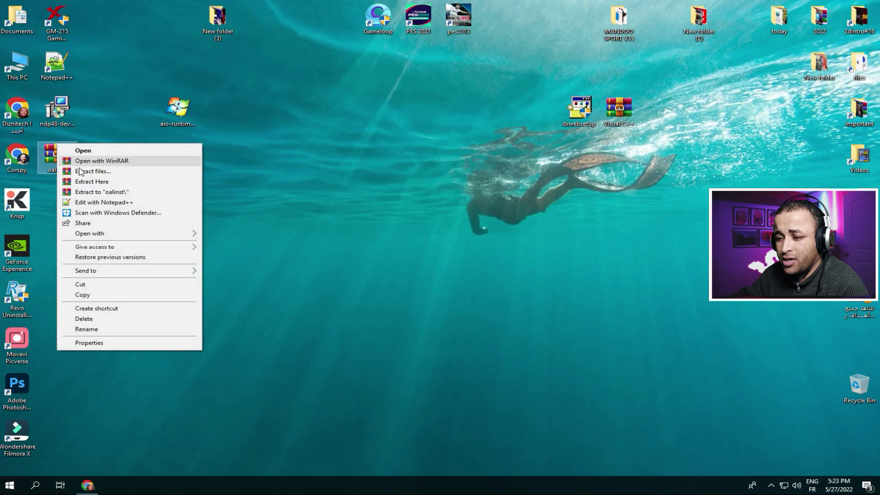
click(78, 180)
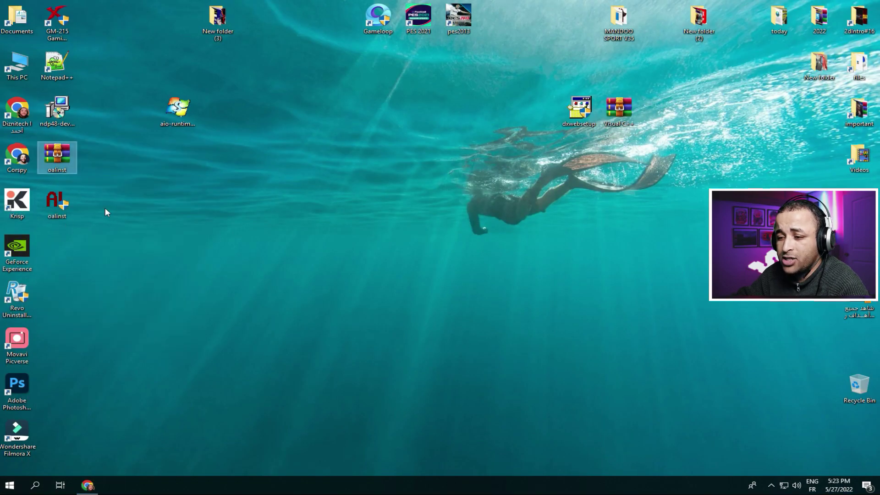
Run the extracted oalinst installer, allow it to make changes, and accept the license to install OpenAL.
double_click(62, 213)
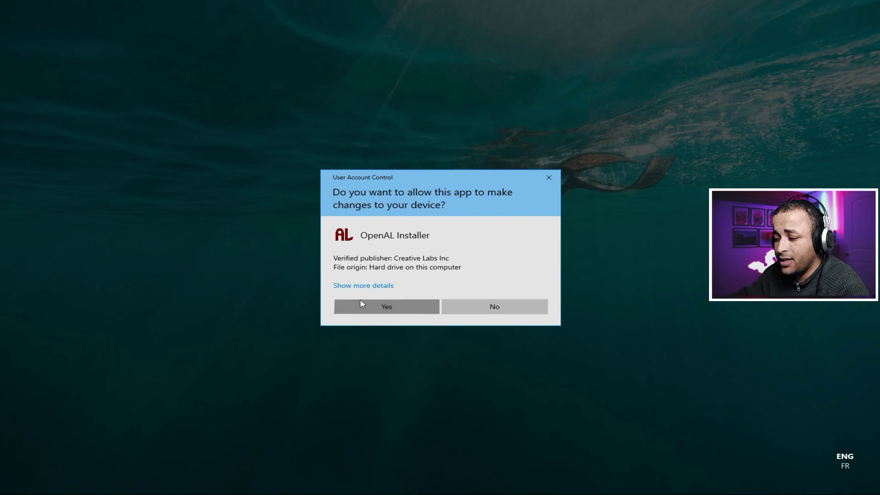
click(360, 303)
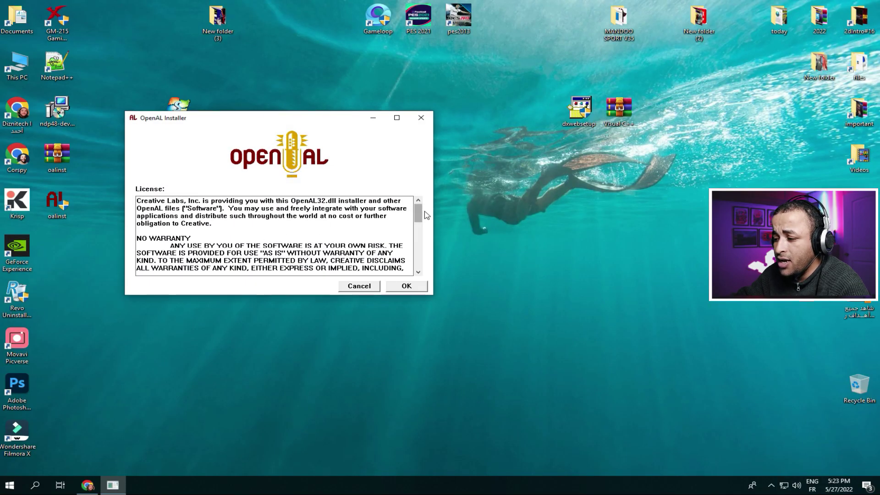
drag(419, 213, 367, 274)
click(402, 286)
click(461, 269)
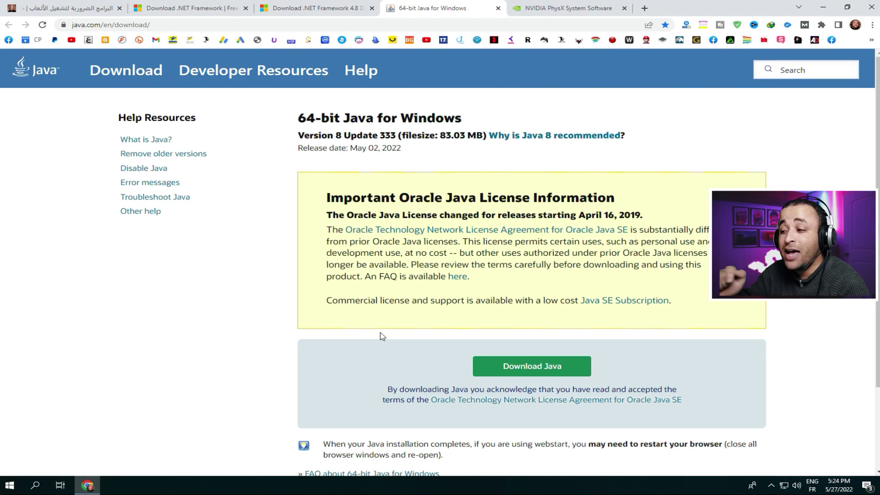
Download the 64-bit Java for Windows installer (jre-8u333-windows-x64.exe) to the desktop and open it.
click(543, 372)
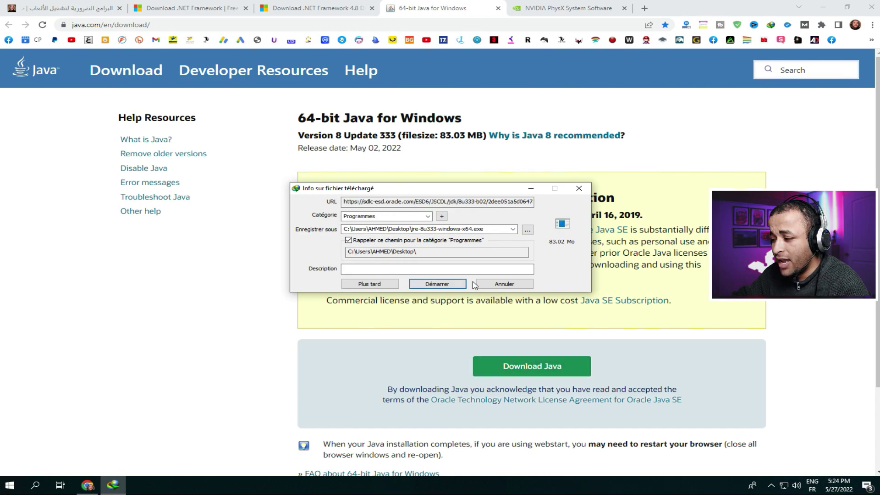
click(464, 286)
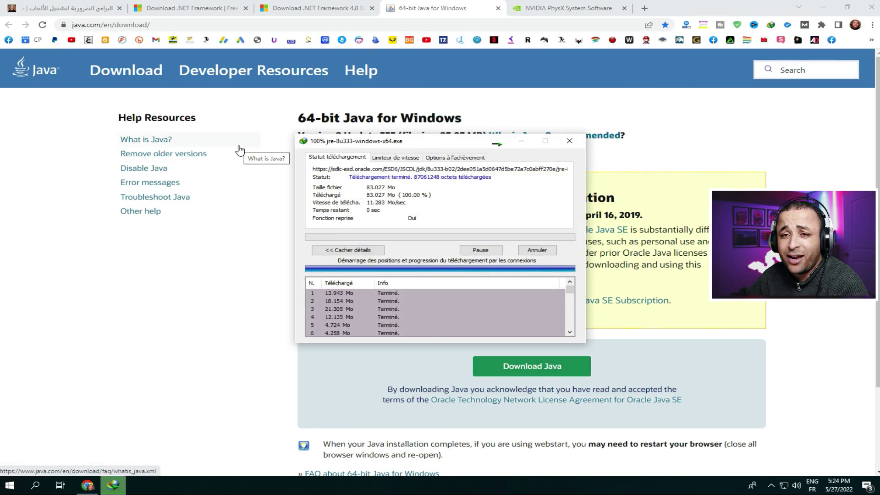
click(342, 272)
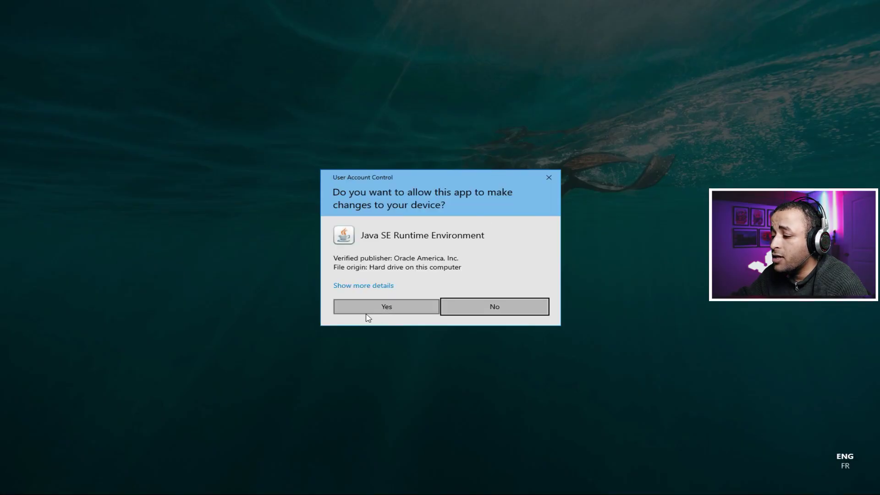
Allow the Java SE Runtime Environment setup to make changes, install Java, close the finished setup and refresh the desktop.
click(393, 308)
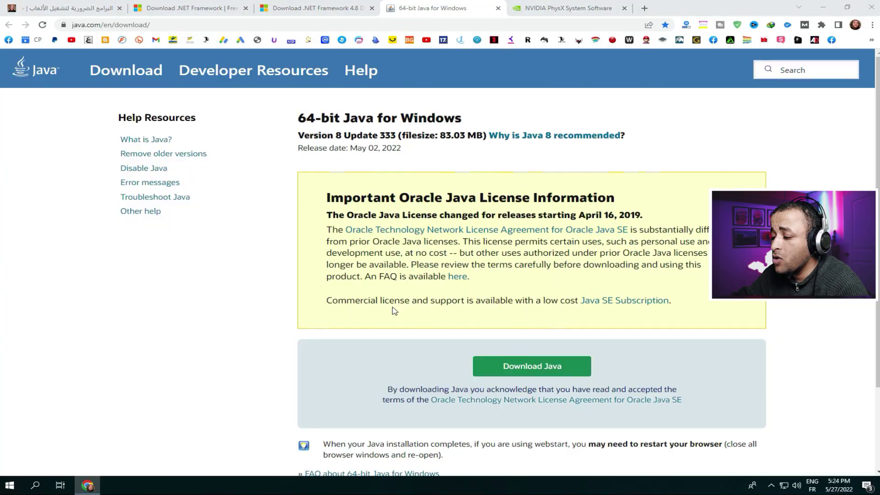
click(823, 7)
right_click(120, 201)
click(151, 224)
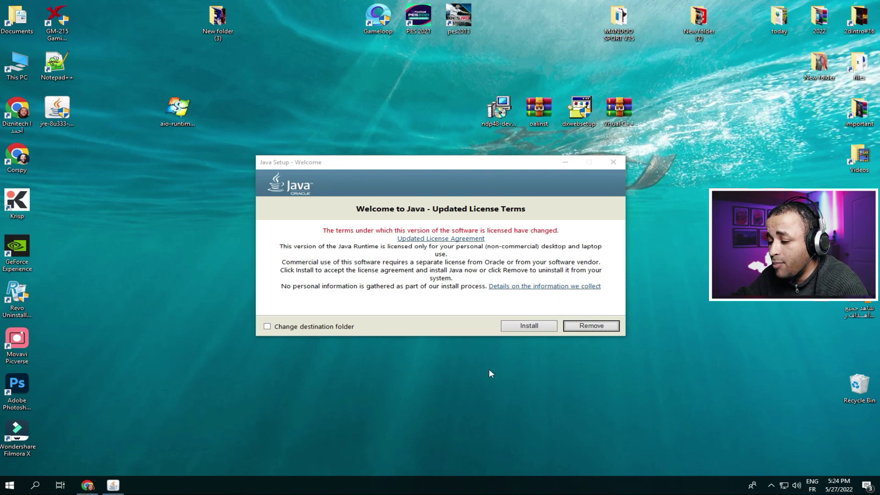
click(530, 331)
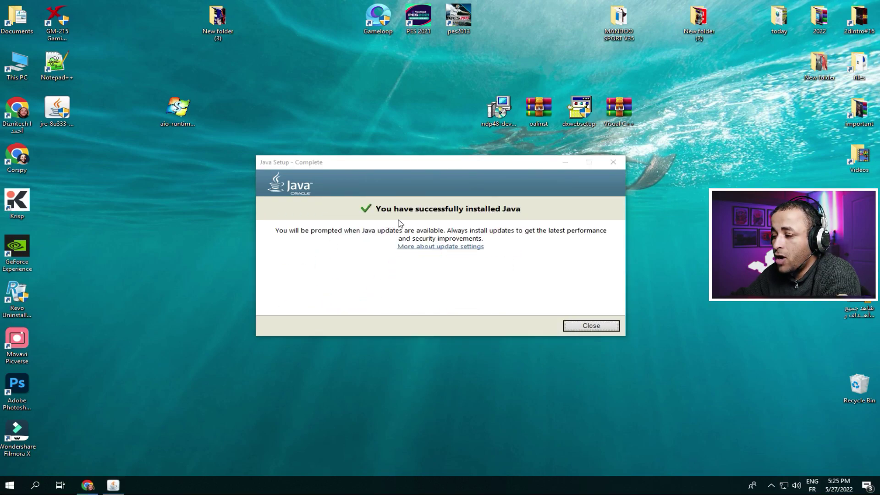
click(591, 326)
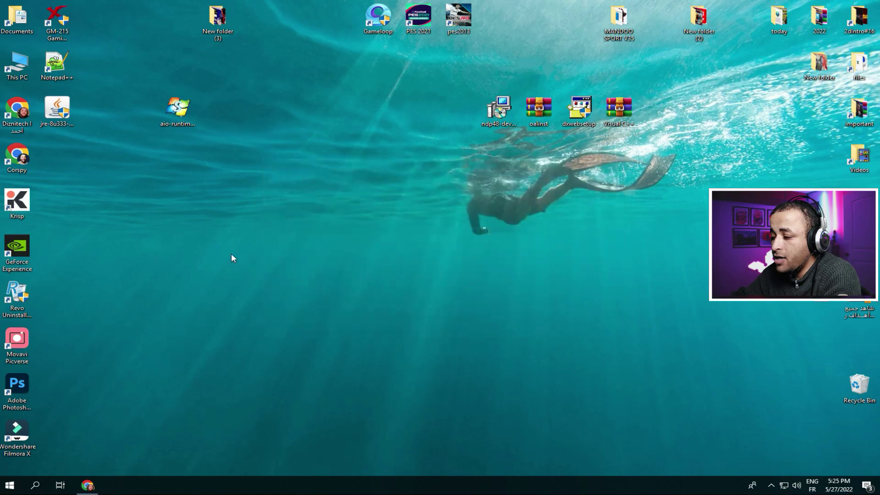
right_click(305, 218)
click(336, 243)
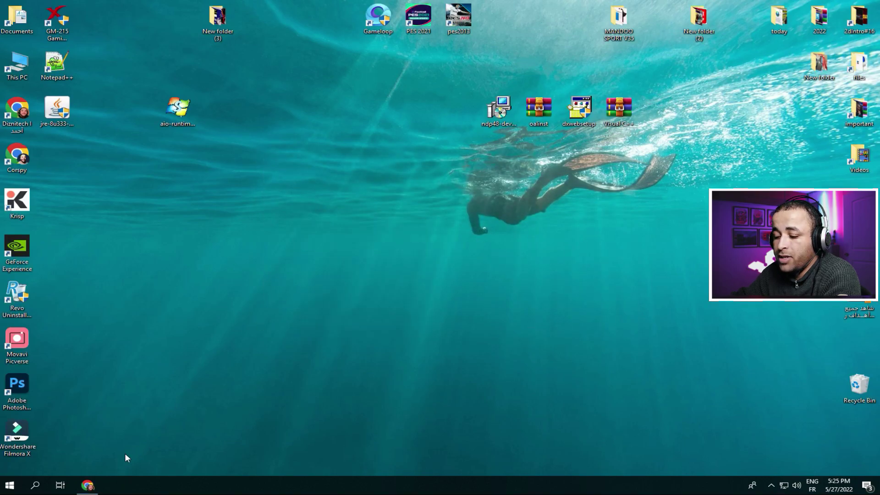
Close the Java download page in the browser and download NVIDIA PhysX System Software 9.19.0218 to the desktop.
click(89, 490)
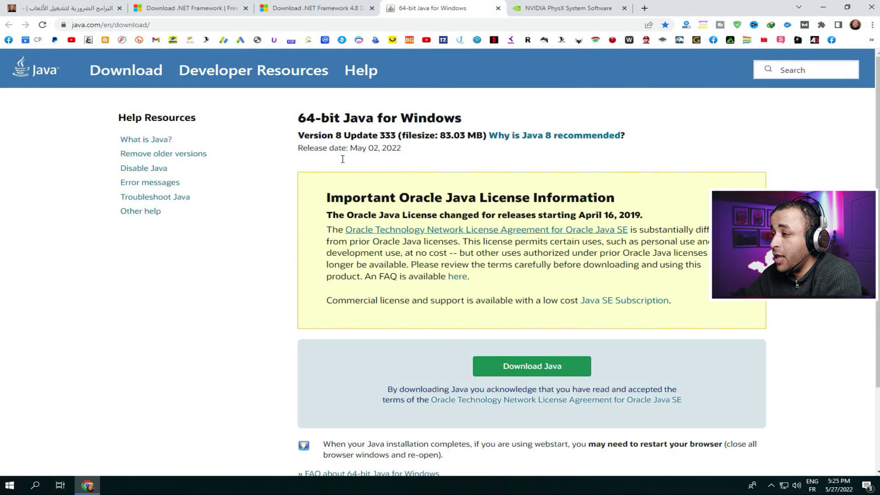
click(499, 8)
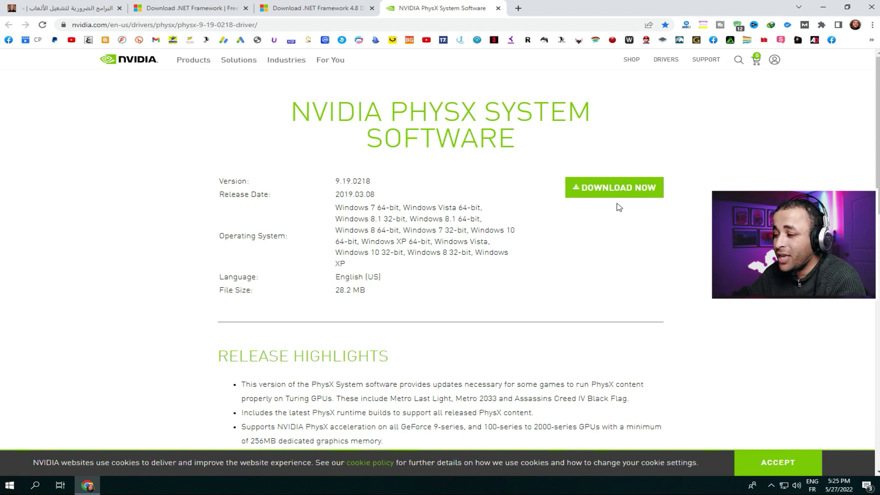
click(630, 190)
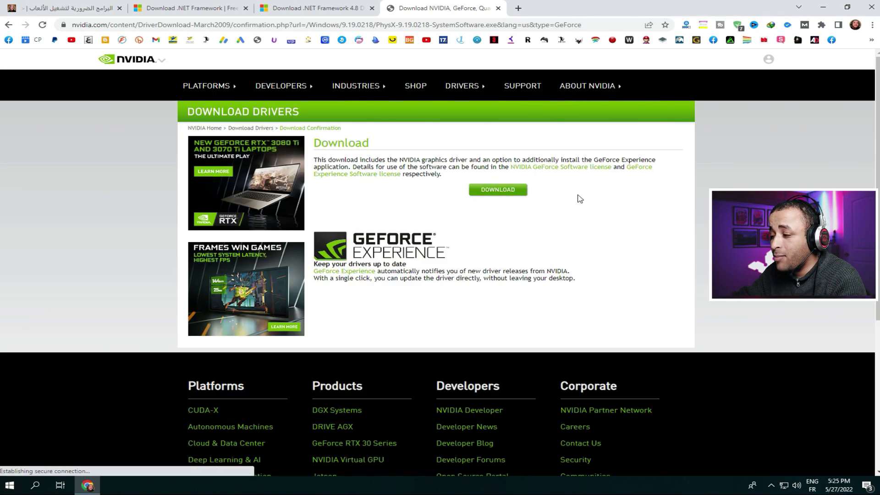
click(507, 187)
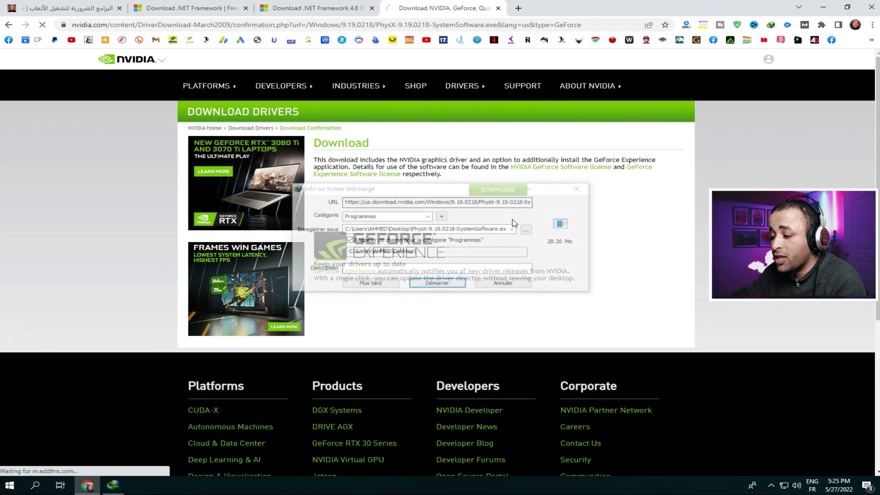
click(438, 286)
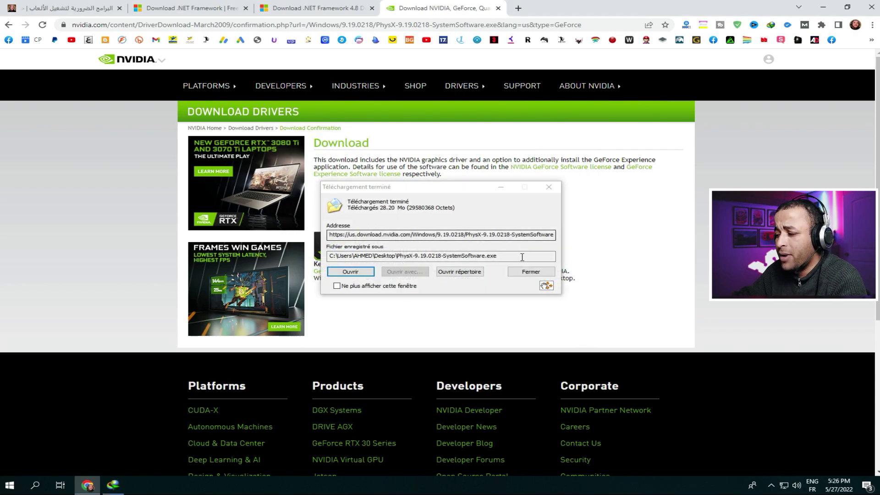
Try to install the downloaded PhysX System Software, allowing it to make changes, and close the NVIDIA Installer.
click(365, 271)
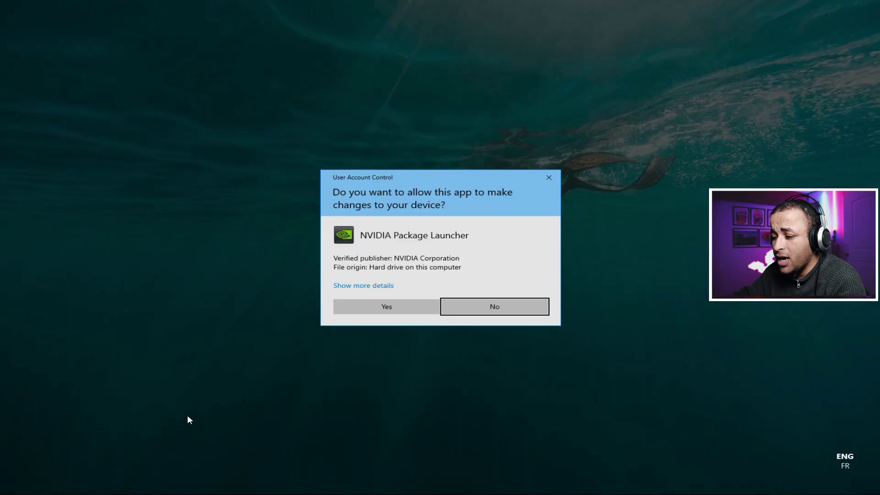
click(367, 307)
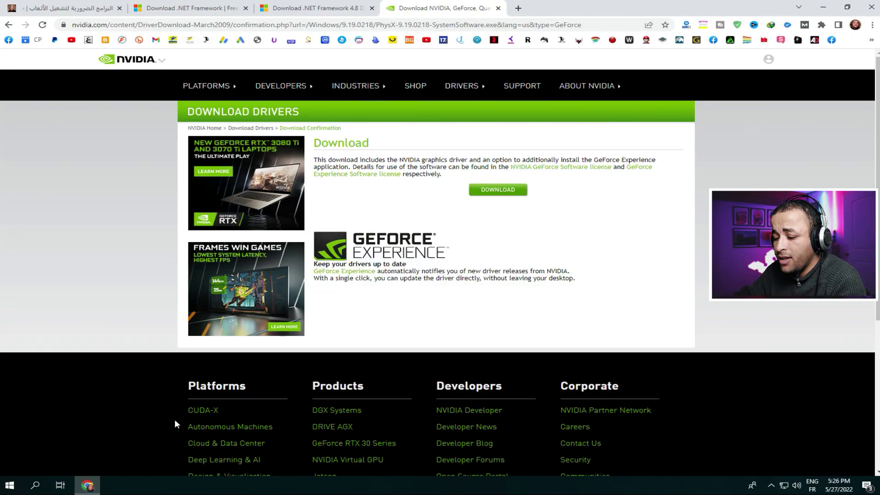
click(87, 485)
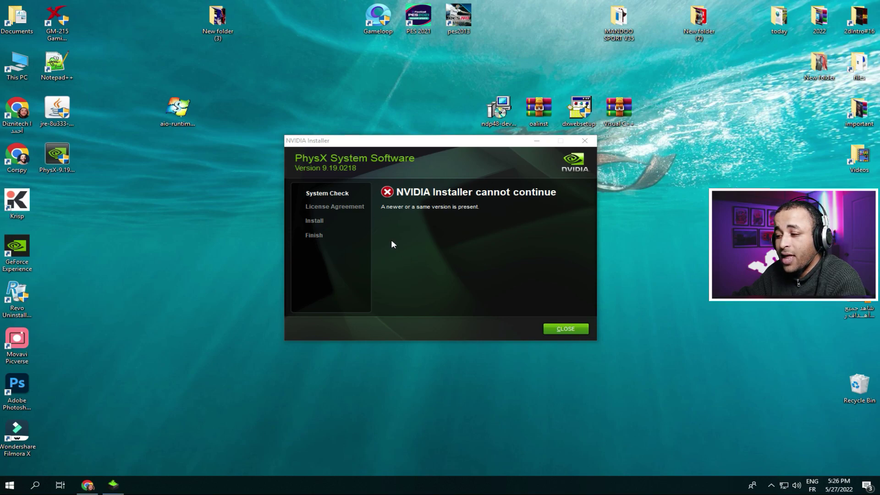
click(566, 328)
Refresh the desktop and move the PhysX installer beside the ndp48 developer pack among the other installers.
right_click(212, 219)
click(243, 246)
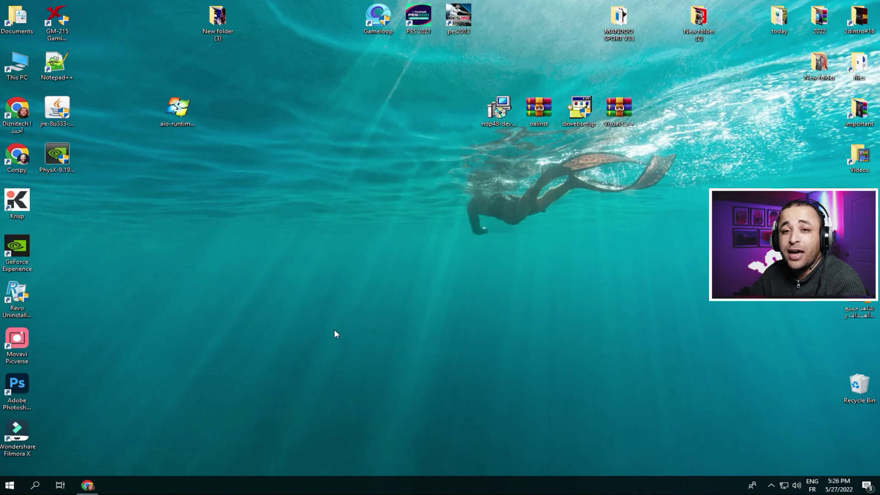
drag(57, 154, 452, 114)
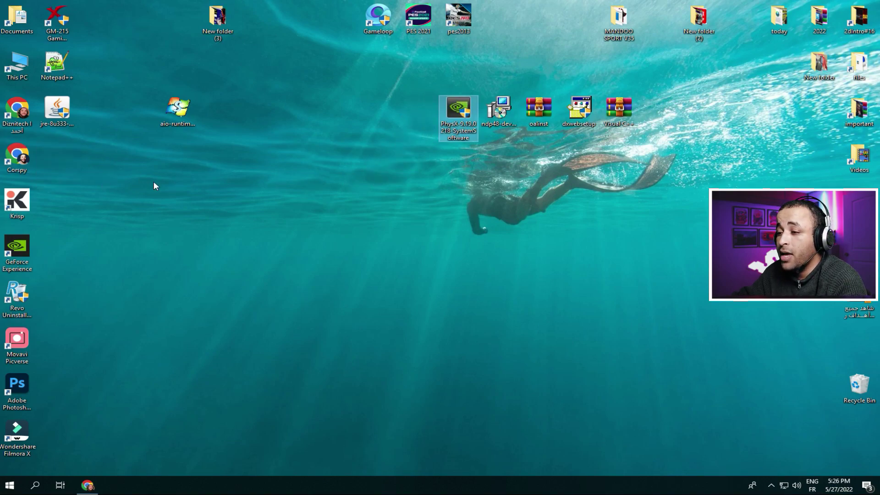
Run aio-runtimes_v2.5.0, allow it to make changes, and install the preselected runtimes, refreshing the desktop meanwhile.
click(178, 110)
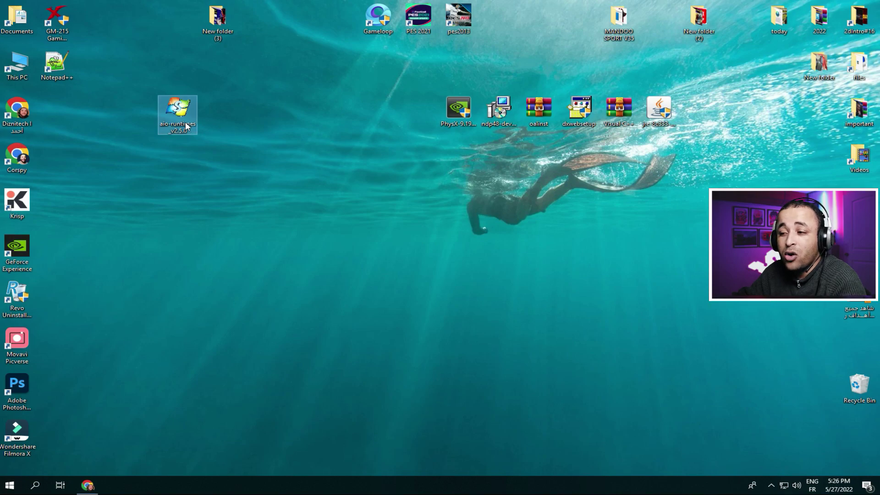
mouse_move(186, 127)
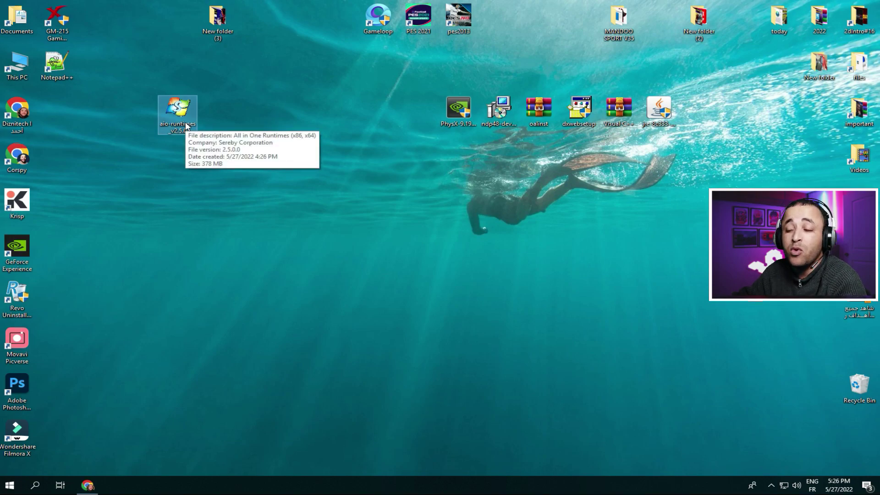
double_click(183, 122)
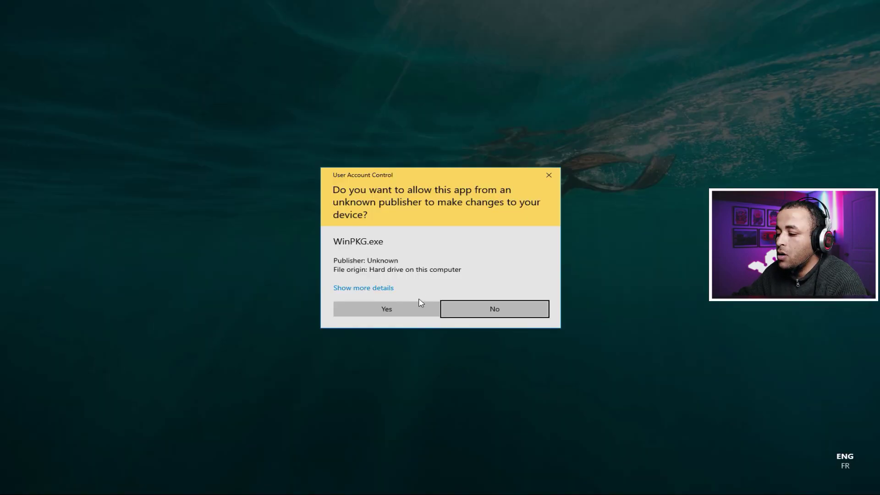
click(385, 309)
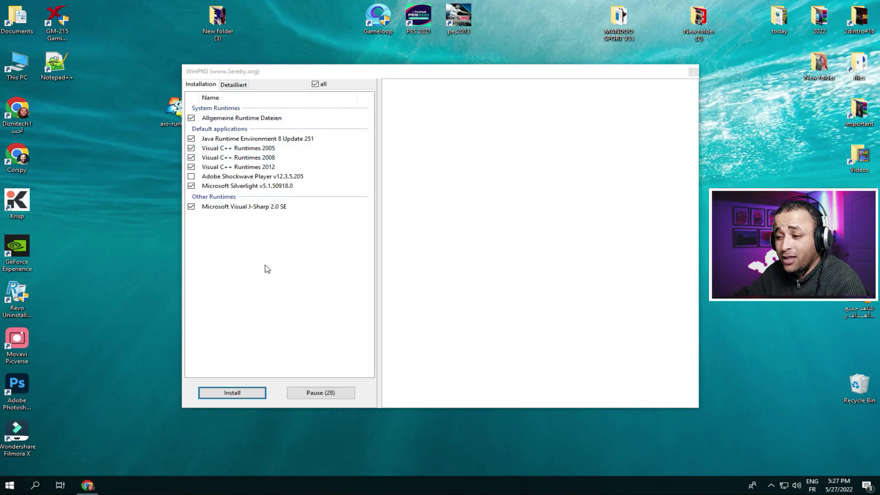
right_click(105, 227)
click(153, 254)
click(232, 393)
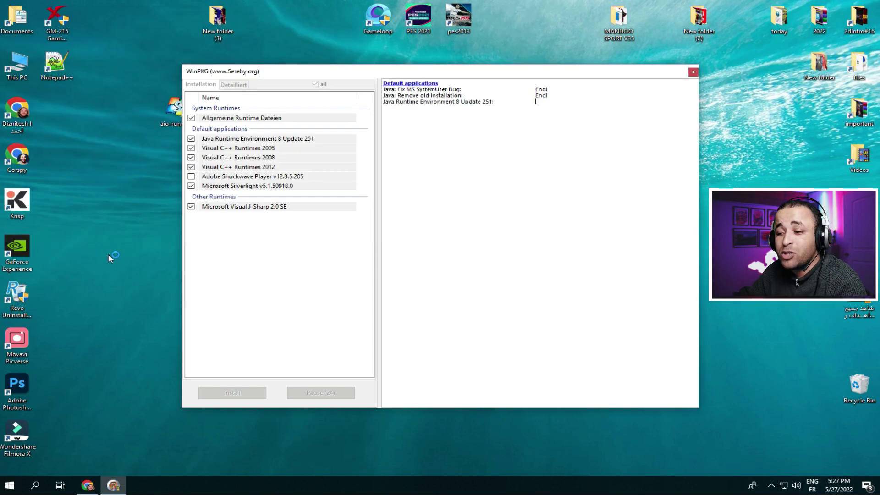
right_click(109, 255)
click(132, 283)
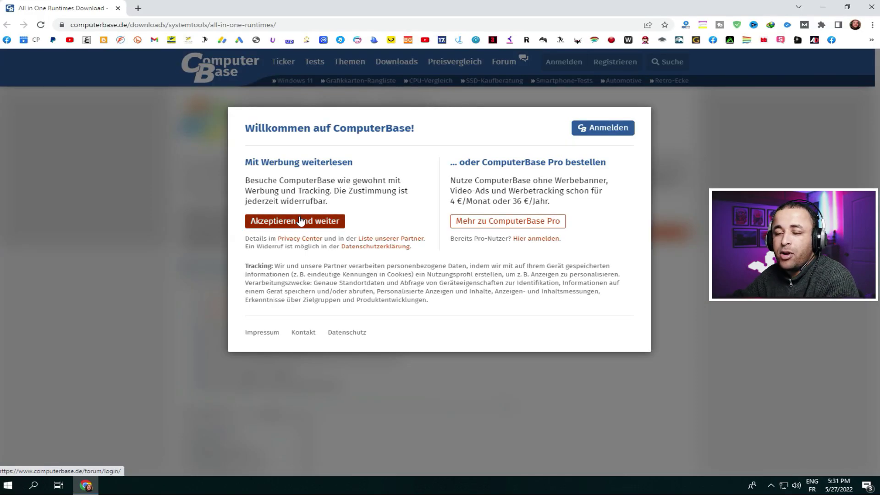
Accept ComputerBase's advertising consent, start downloading All in One Runtimes 2.5.0 to the desktop, and close the running transfer.
right_click(295, 222)
key(Escape)
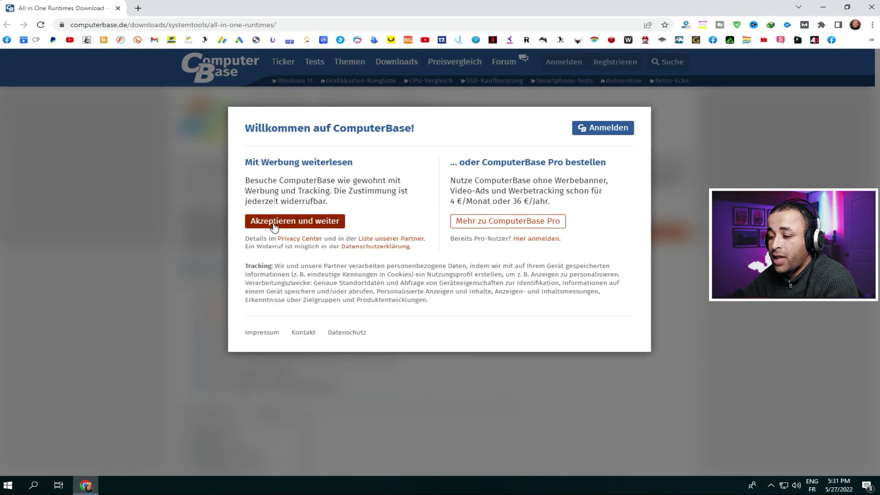
click(309, 222)
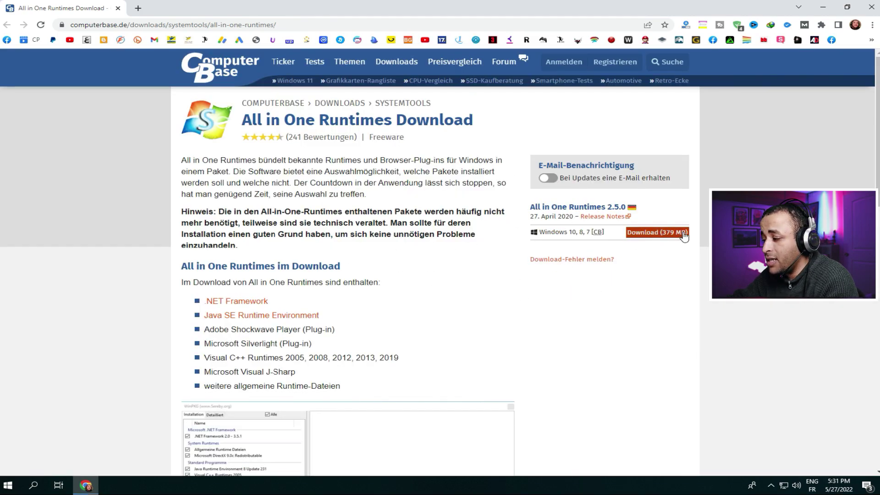
click(664, 239)
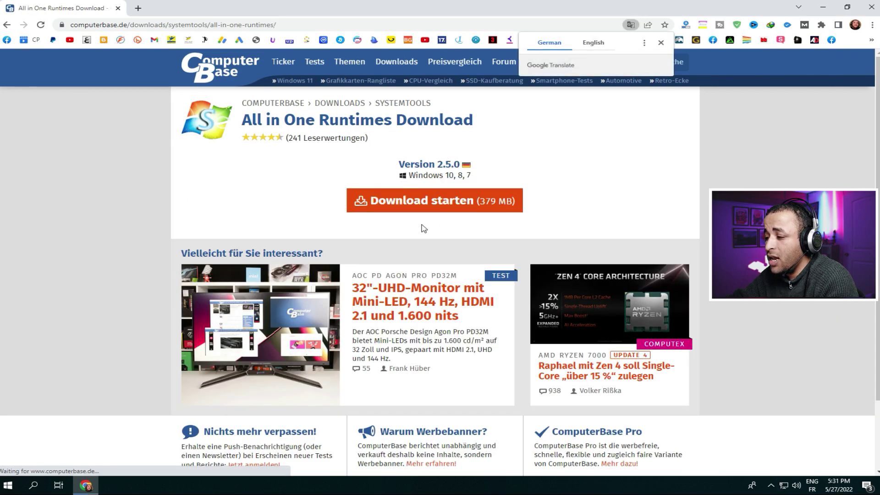
click(438, 202)
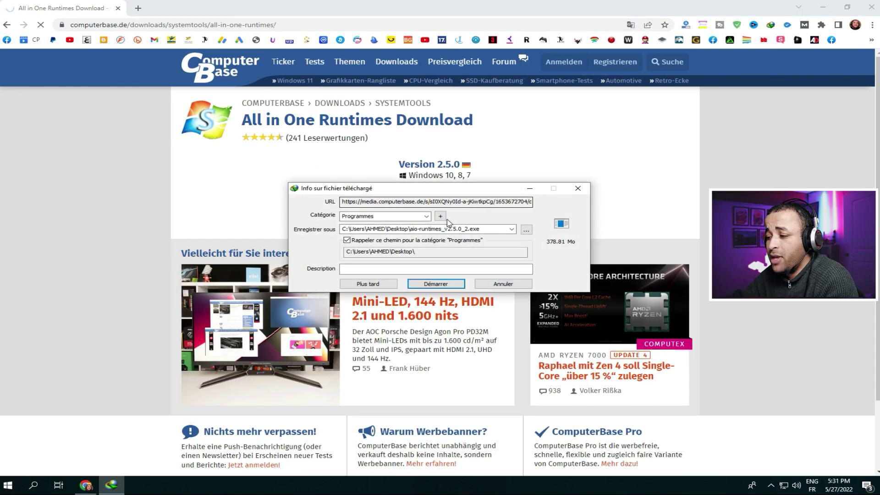
click(436, 284)
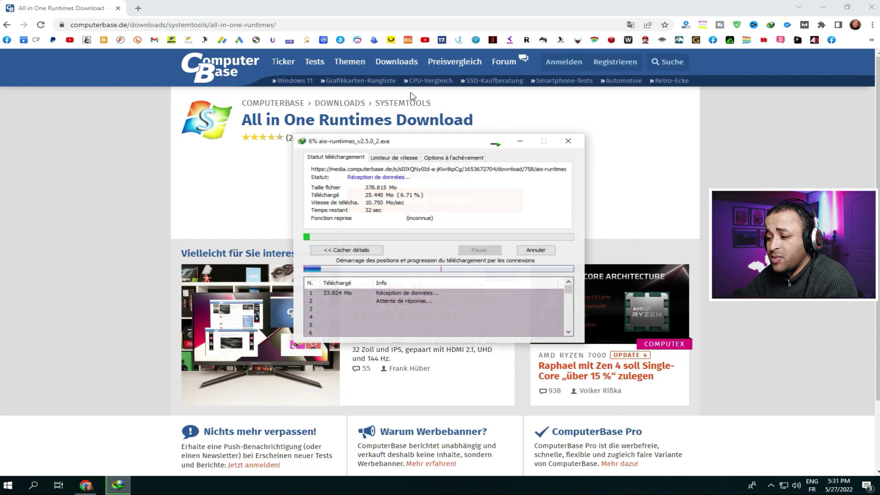
click(568, 142)
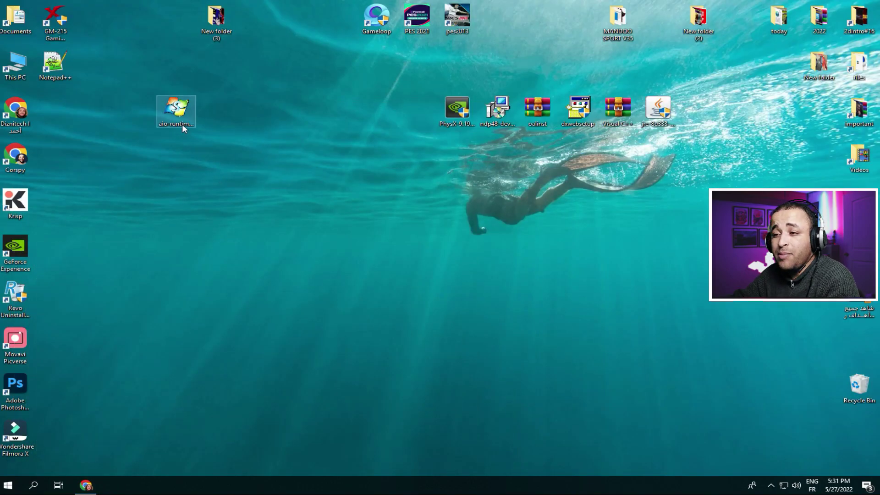
Line up aio-runtimes_v2.5.0 with the other installers on the desktop and move the whole group to the row below.
drag(195, 112, 387, 109)
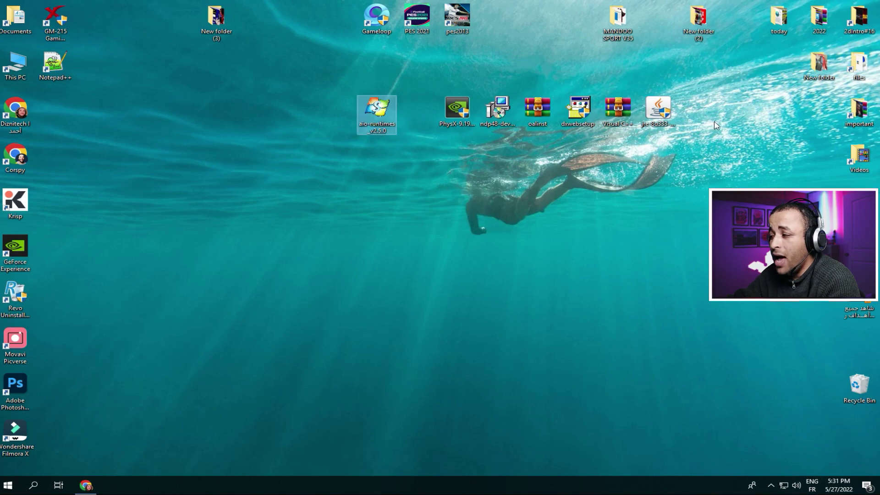
drag(776, 102, 345, 152)
drag(381, 114, 226, 215)
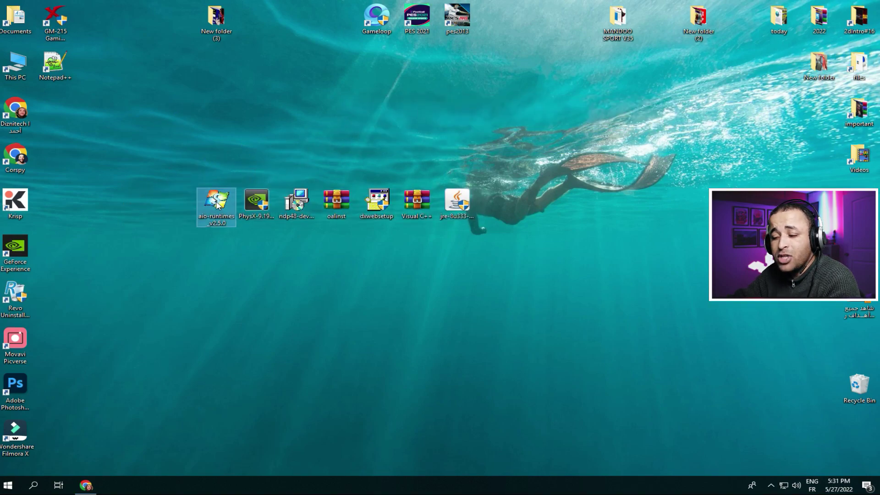
Create a new desktop folder named PROGRAMES above the installers.
click(244, 123)
right_click(287, 121)
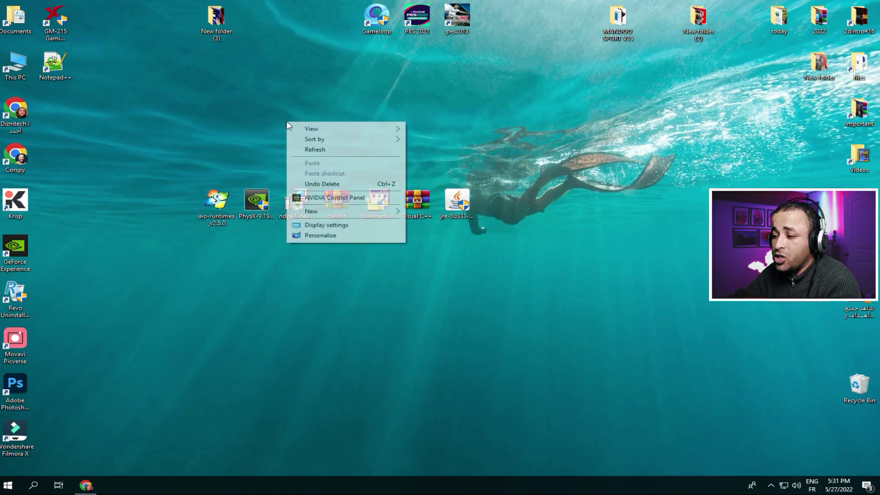
mouse_move(385, 215)
click(426, 212)
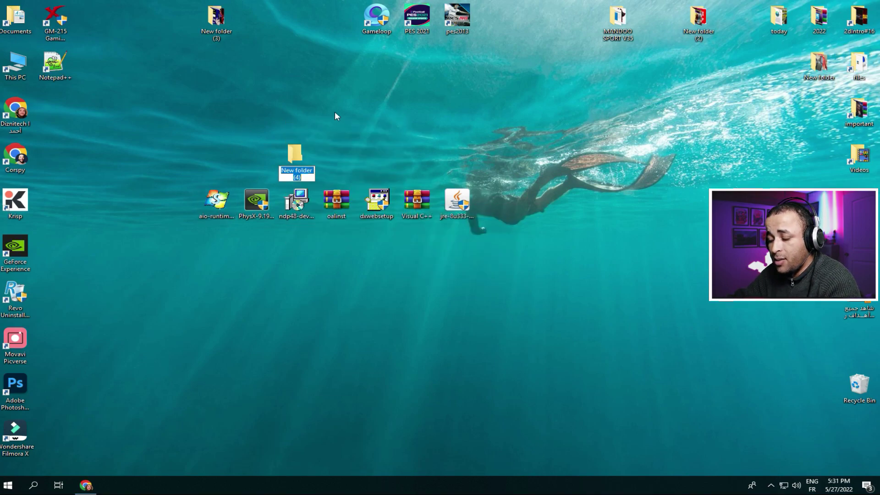
text(PRO)
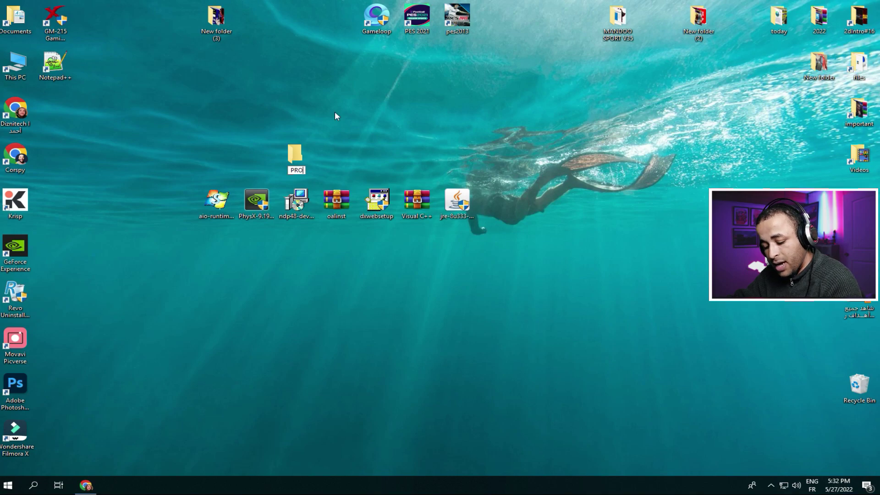
text(GRAMES)
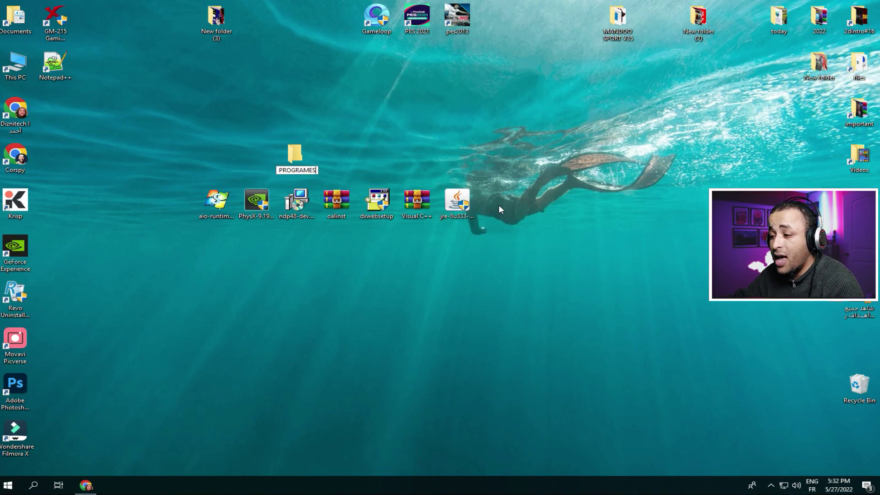
Move all the runtime installers into the PROGRAMES folder, and open the folder to check its contents before closing it.
drag(477, 186, 194, 222)
drag(257, 202, 294, 158)
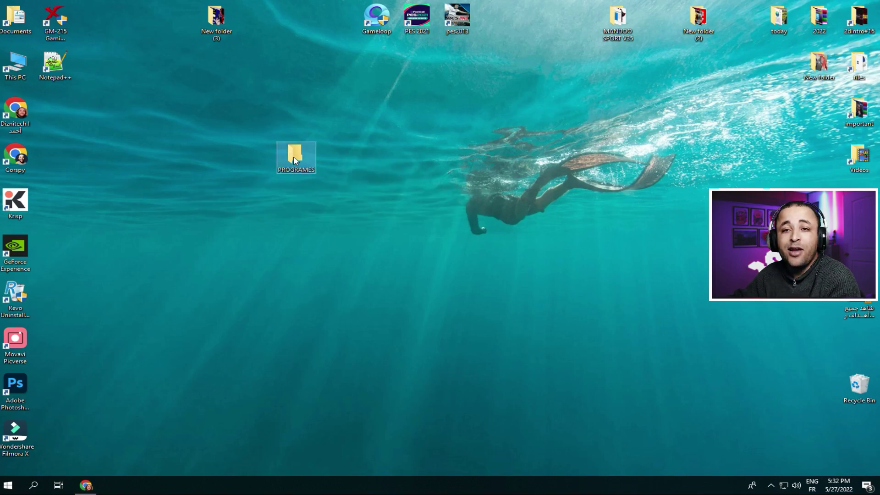
double_click(294, 156)
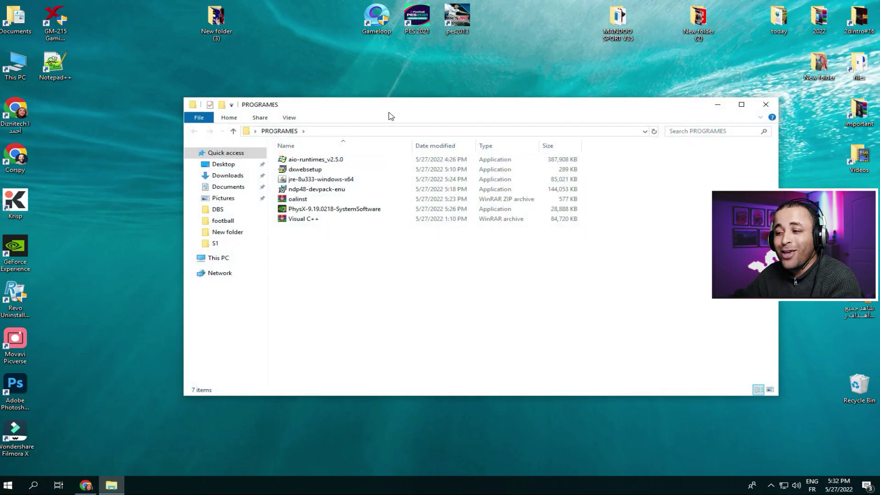
click(765, 104)
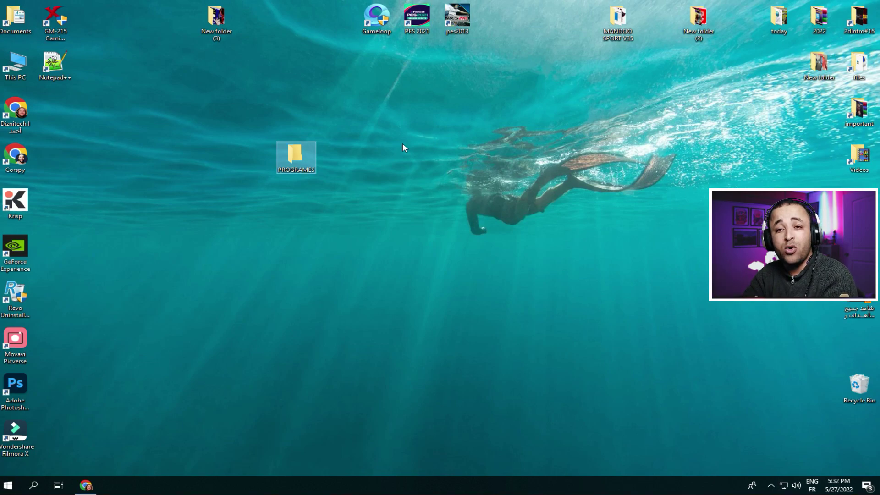